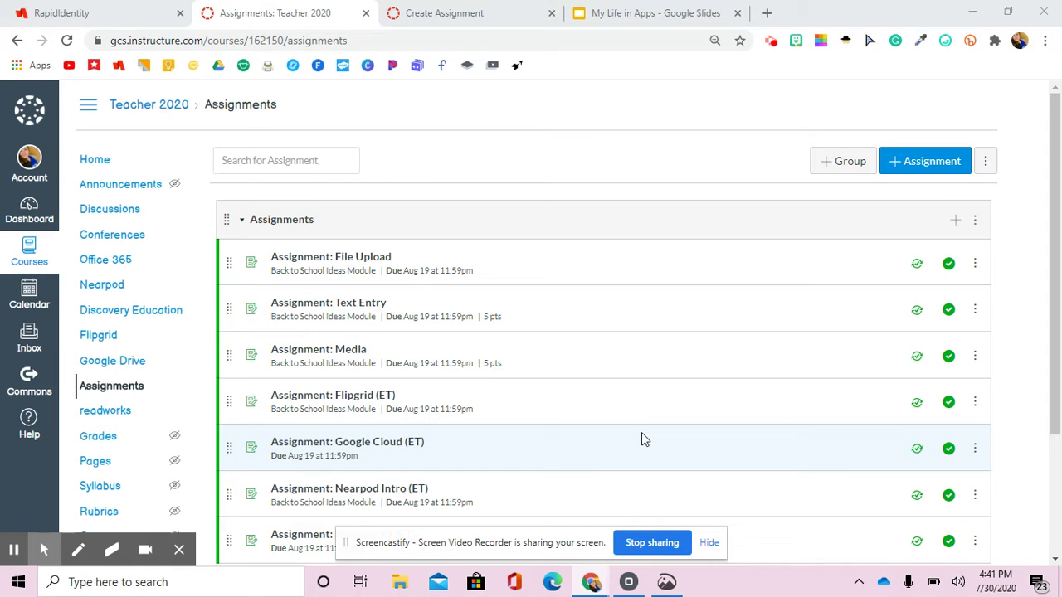
Step: Switch to the Create Assignment tab and keep External Tool as the submission type
scroll(642, 432, down, 1)
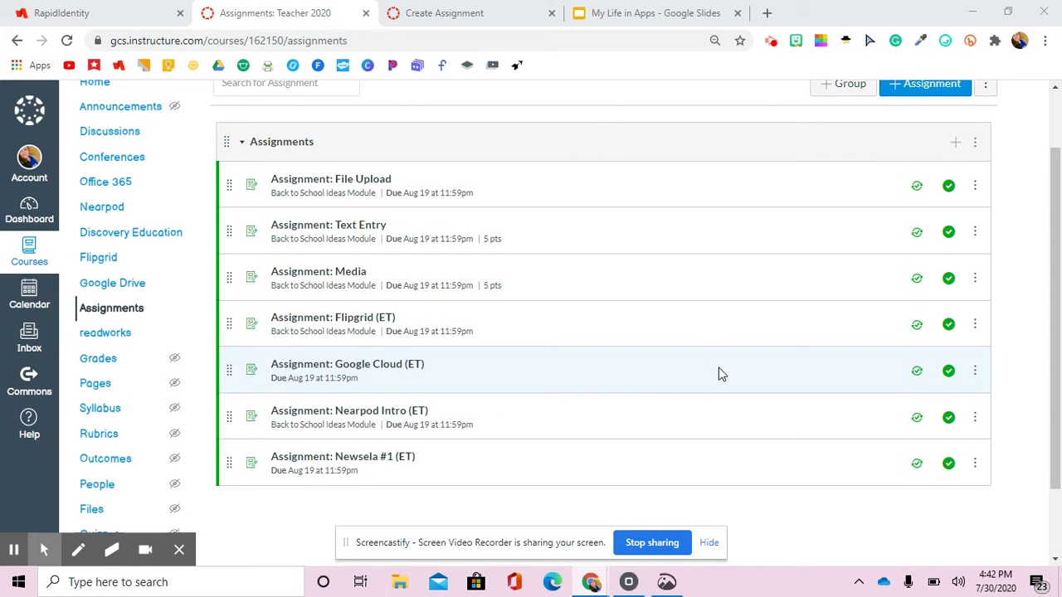
click(415, 18)
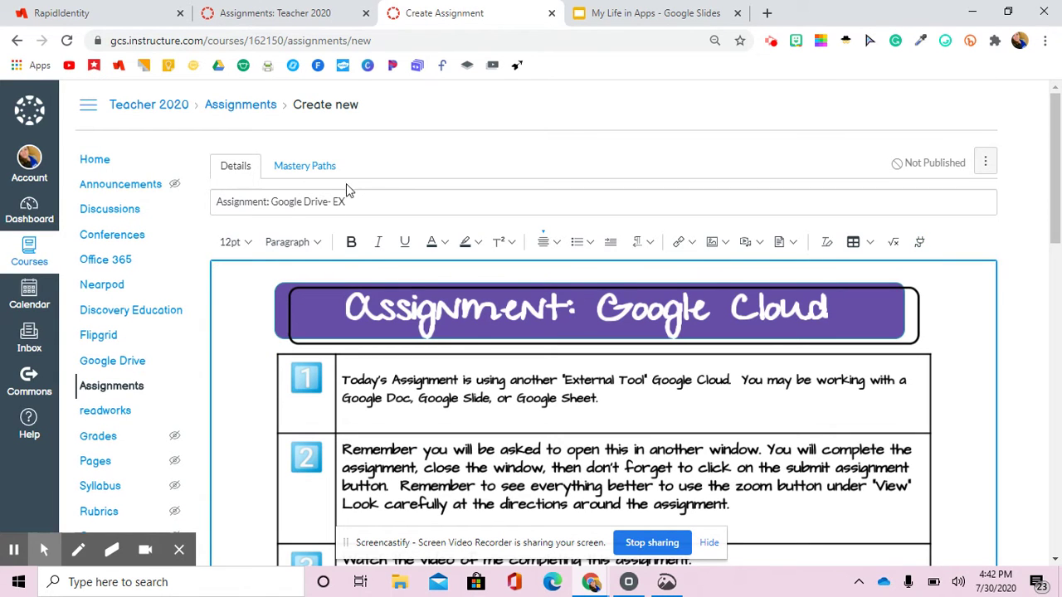
scroll(407, 201, down, 1)
scroll(406, 200, down, 2)
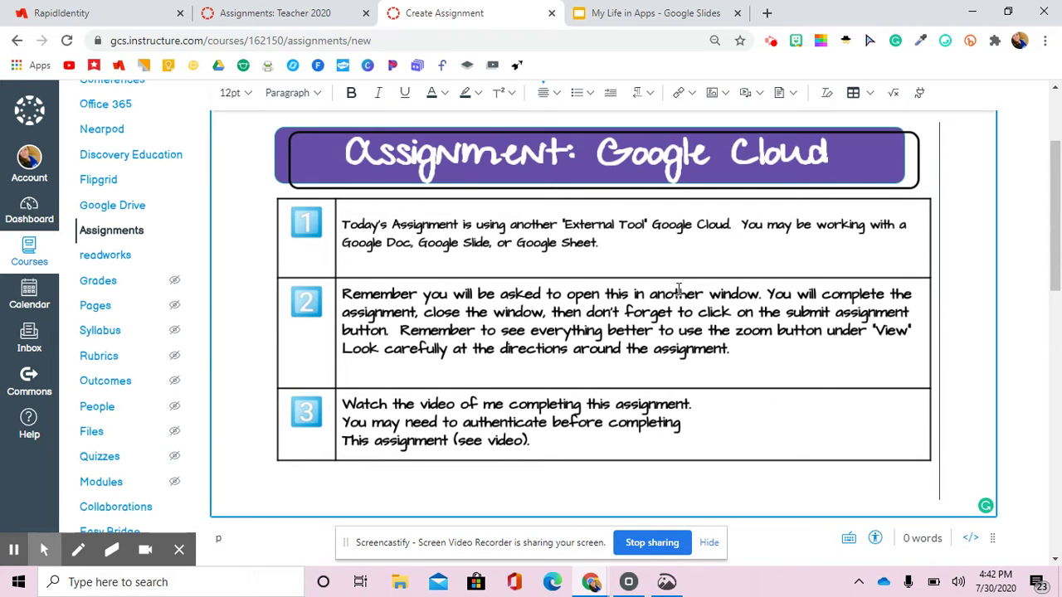
scroll(548, 233, down, 5)
scroll(549, 232, down, 5)
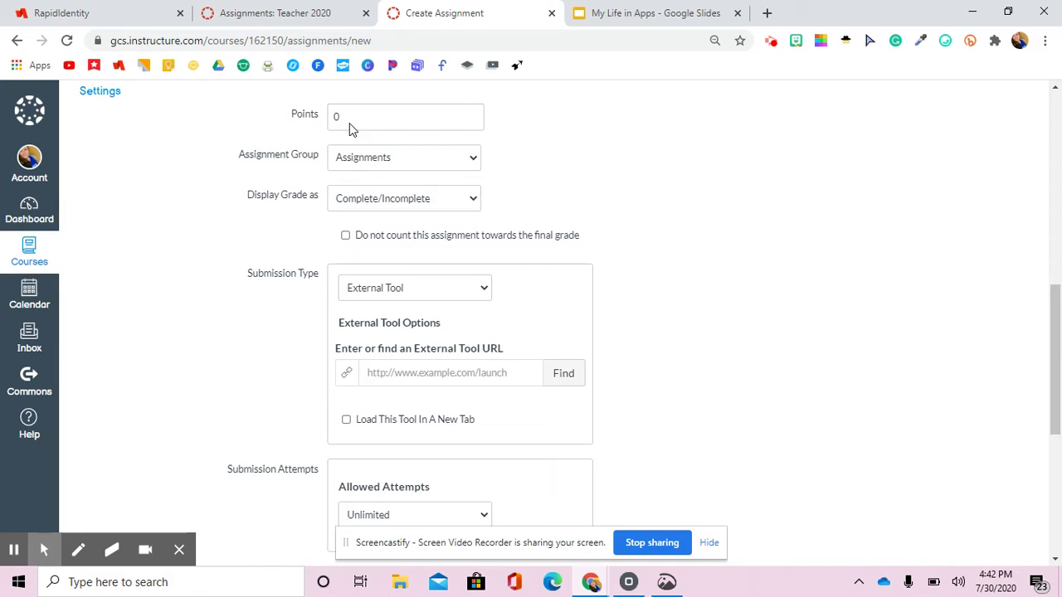
scroll(477, 191, down, 1)
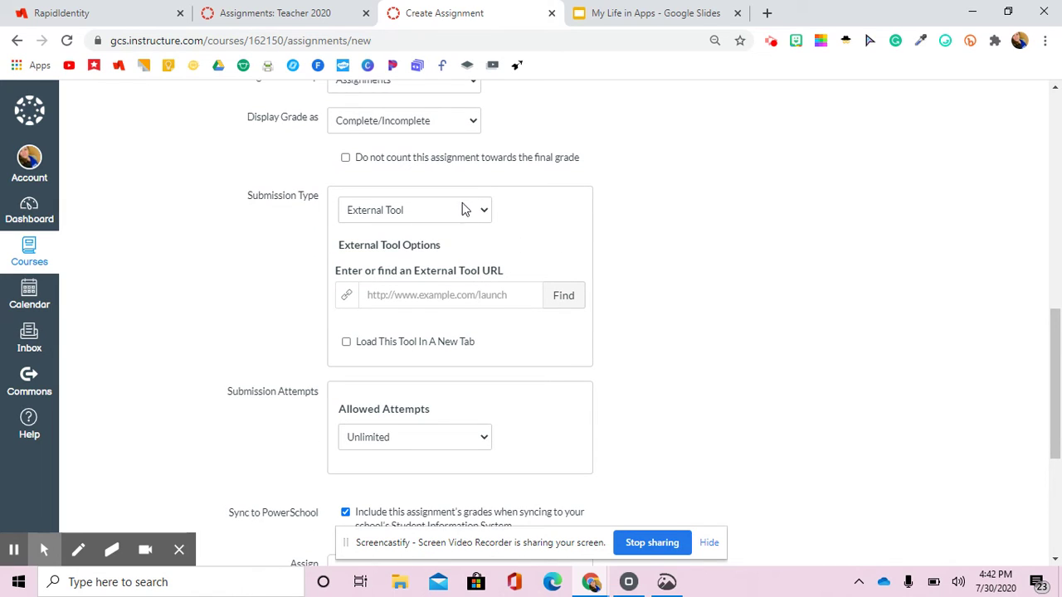
click(483, 213)
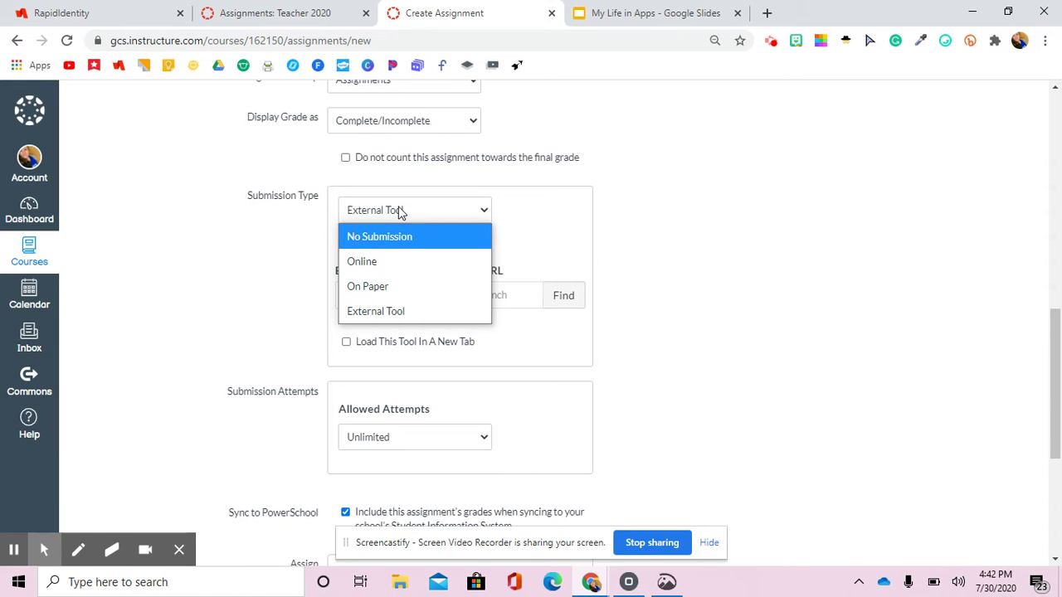
click(418, 313)
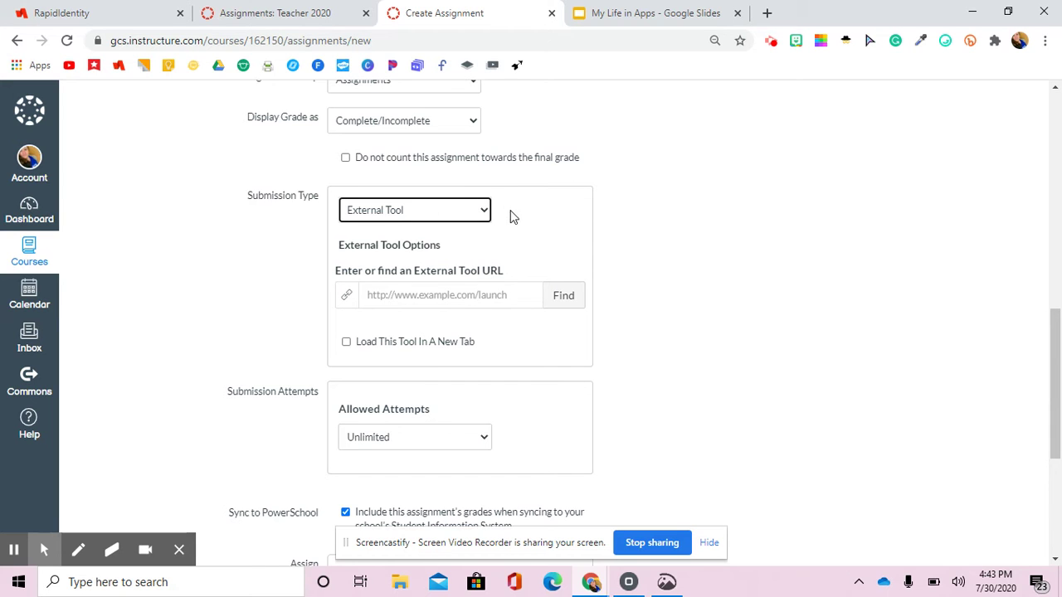
Step: Open the Configure External Tool list and browse it for Google Drive Cloud Assignment
click(562, 306)
scroll(552, 314, down, 2)
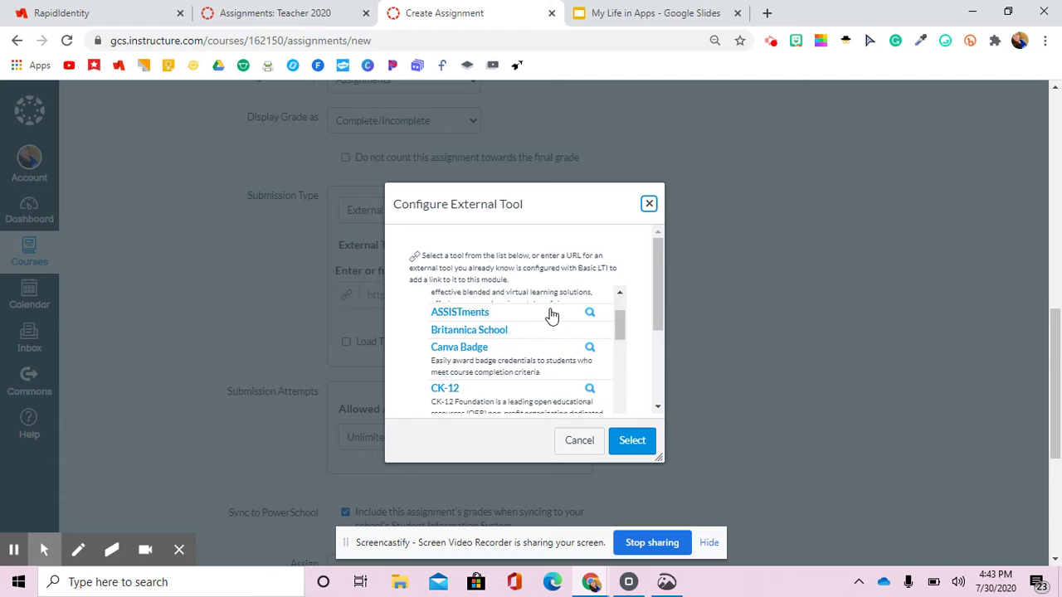
scroll(551, 313, down, 10)
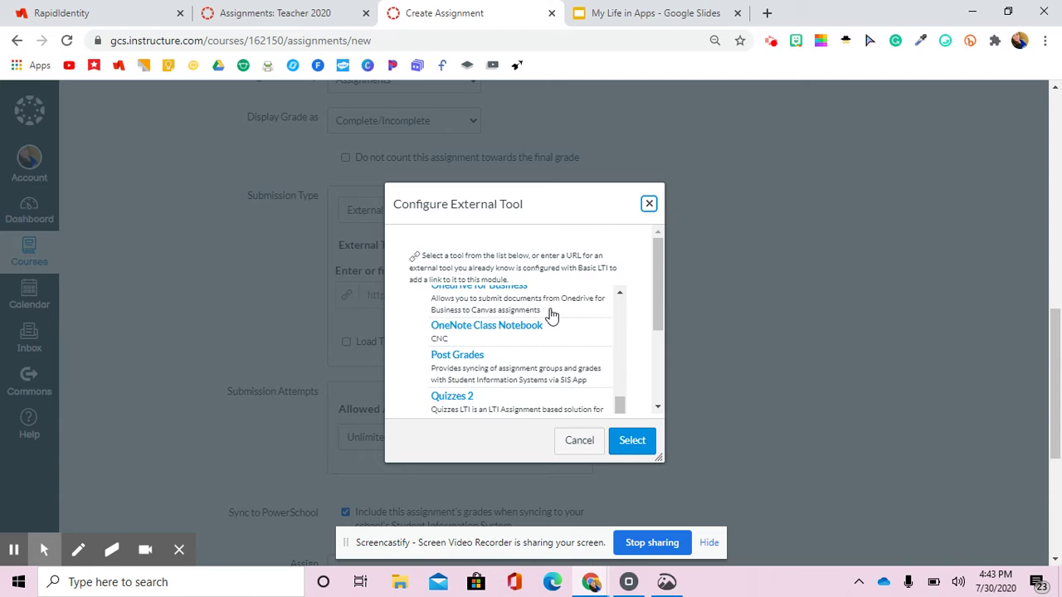
scroll(552, 313, down, 5)
scroll(559, 341, up, 5)
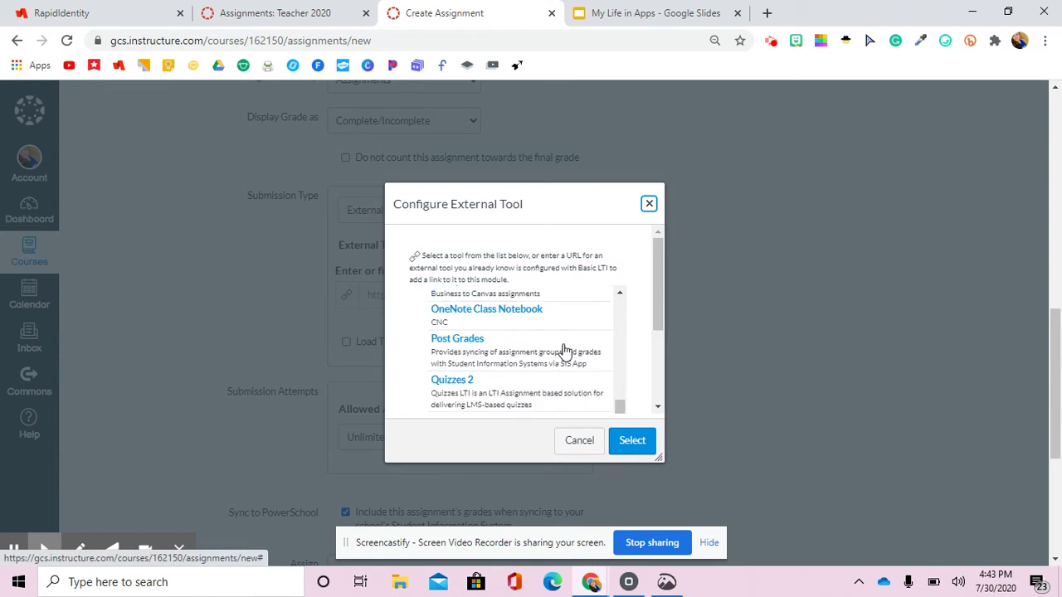
scroll(563, 349, up, 10)
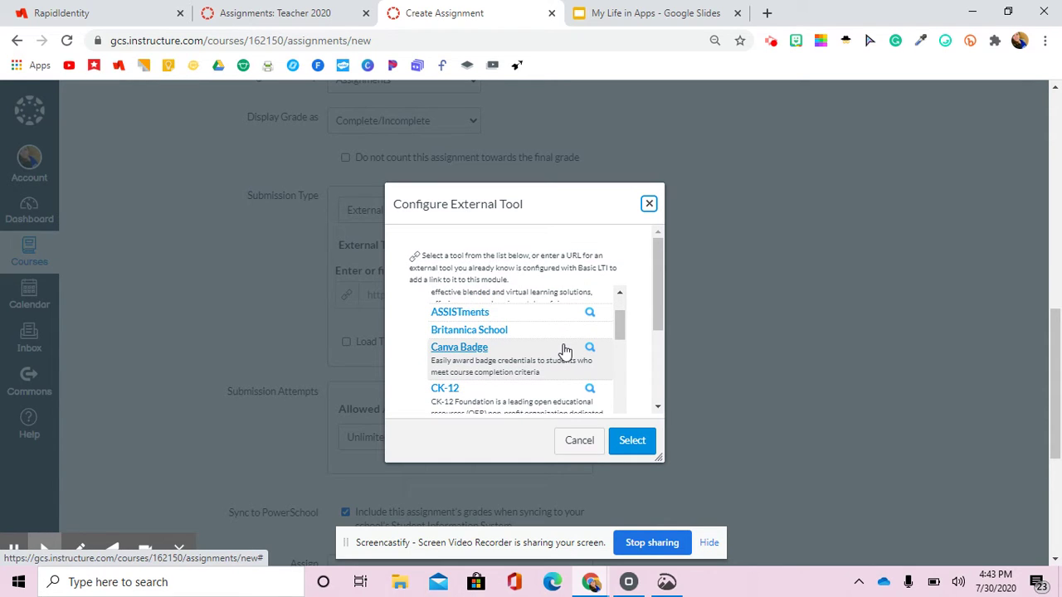
scroll(563, 349, down, 2)
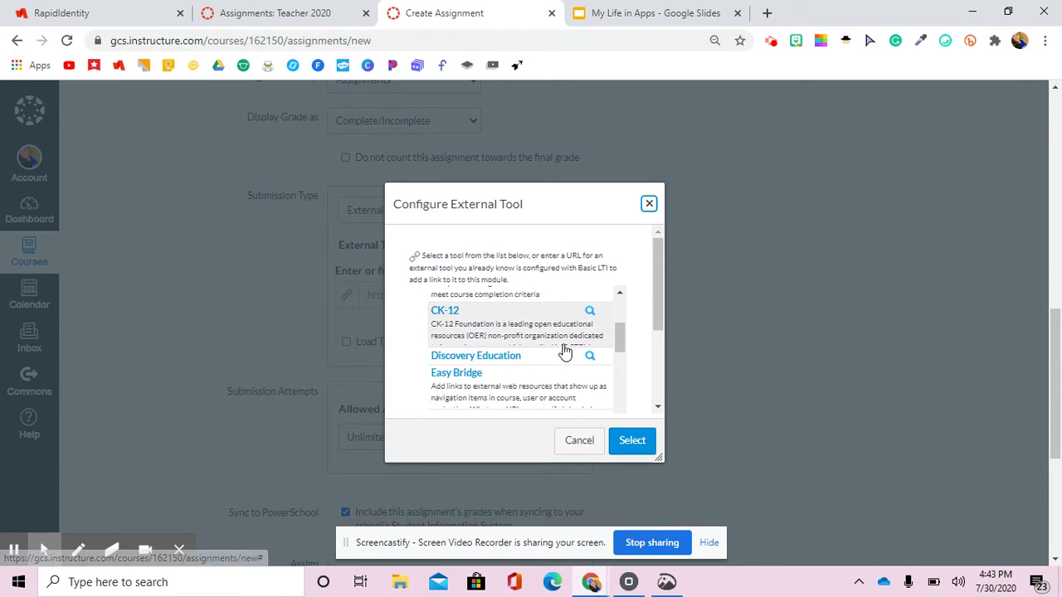
scroll(563, 349, up, 4)
scroll(564, 349, up, 1)
scroll(572, 344, down, 3)
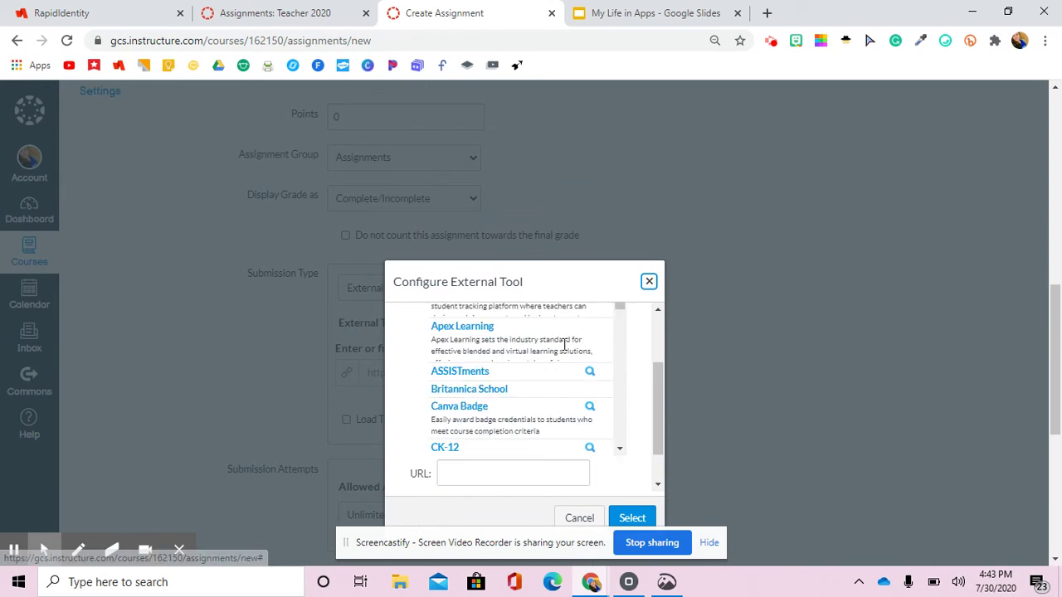
scroll(574, 332, down, 10)
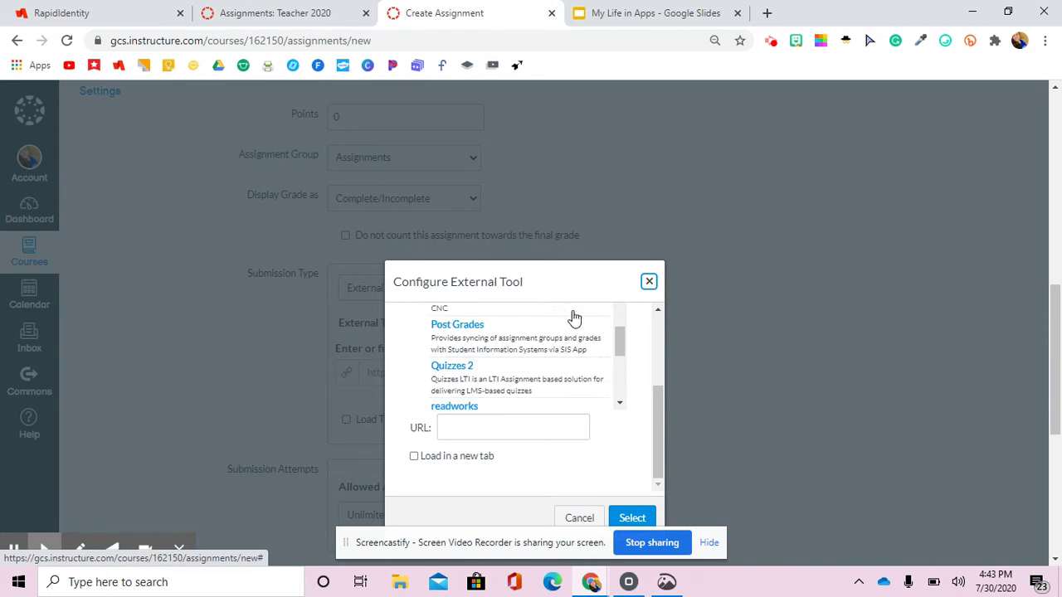
drag(616, 273, 616, 174)
scroll(589, 270, up, 10)
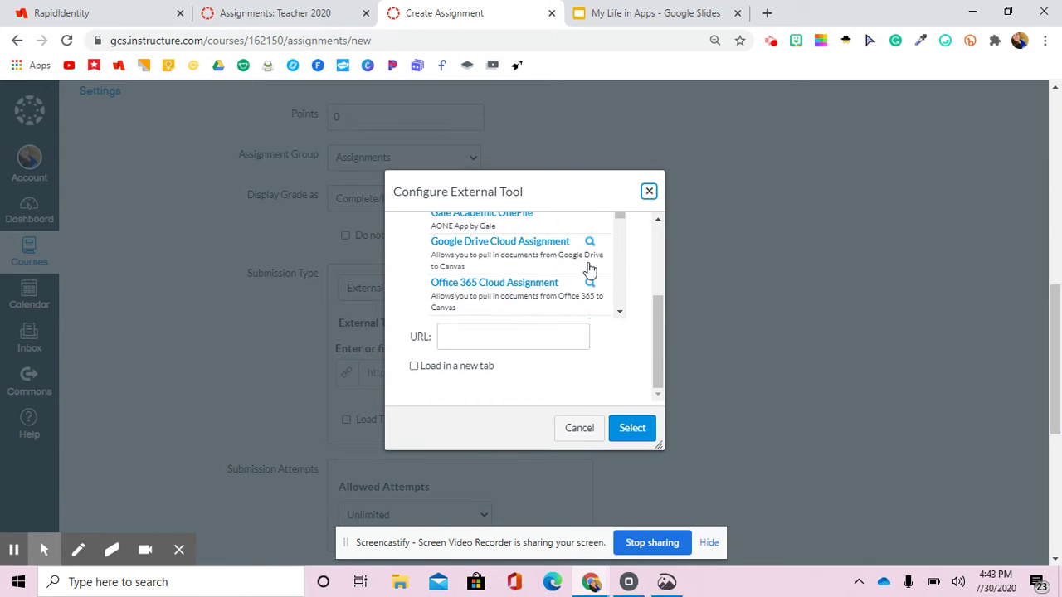
scroll(589, 269, down, 2)
scroll(589, 270, down, 3)
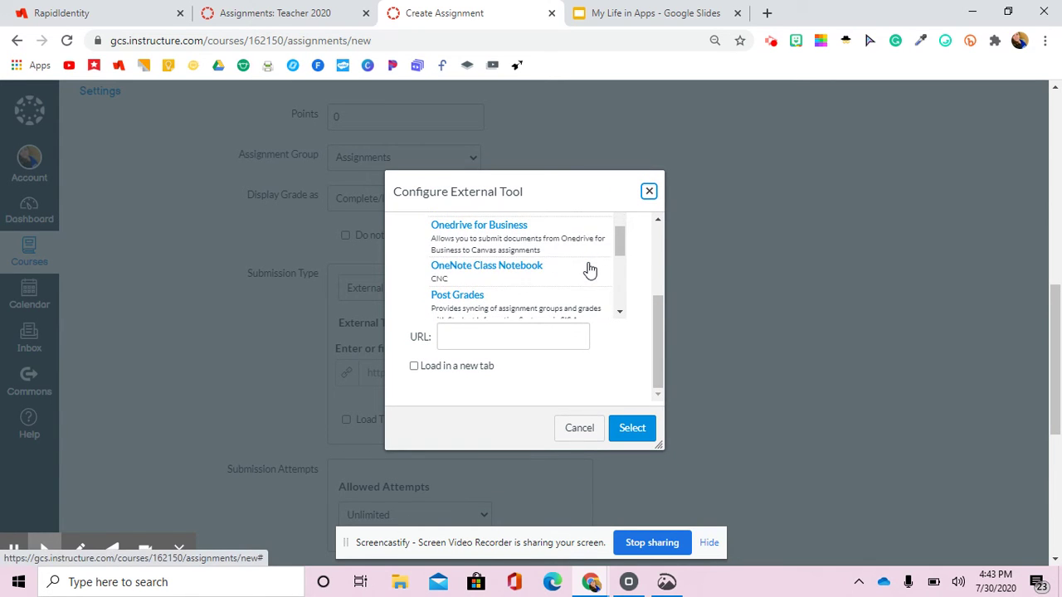
scroll(589, 270, up, 2)
scroll(586, 265, down, 2)
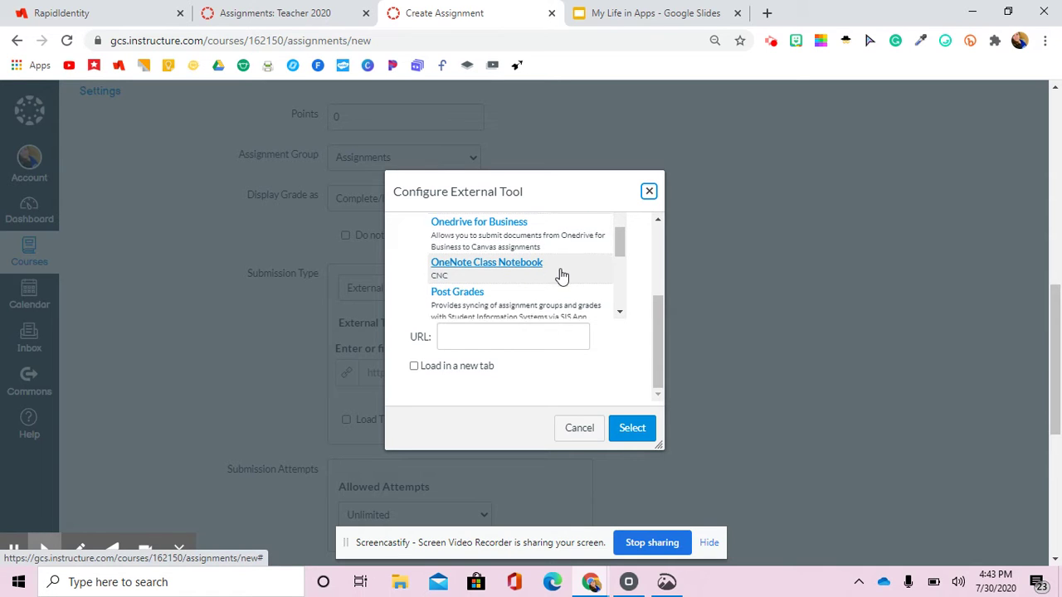
scroll(561, 275, down, 4)
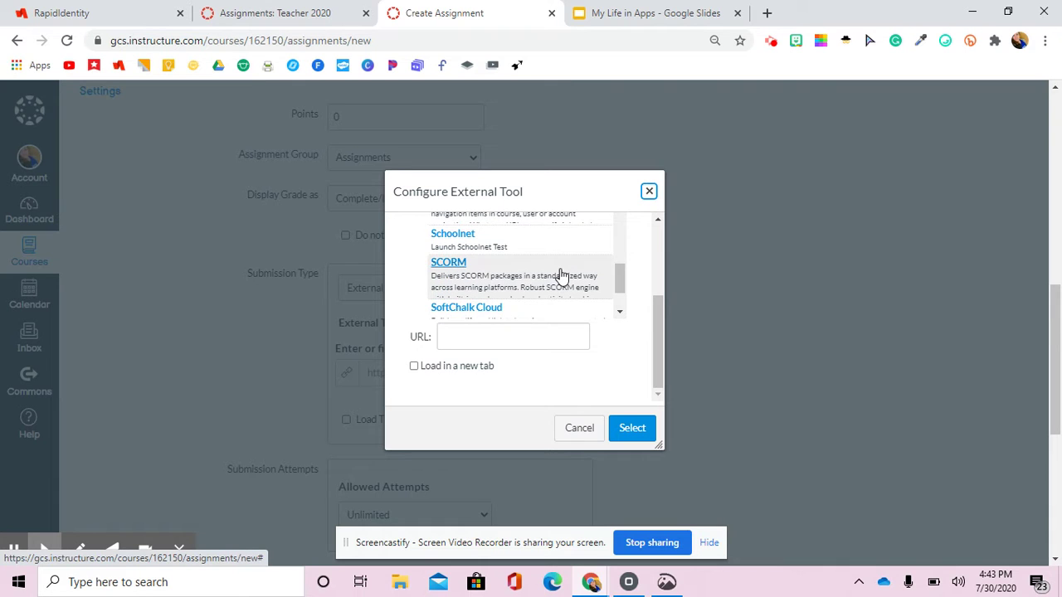
scroll(562, 276, down, 2)
scroll(561, 276, up, 10)
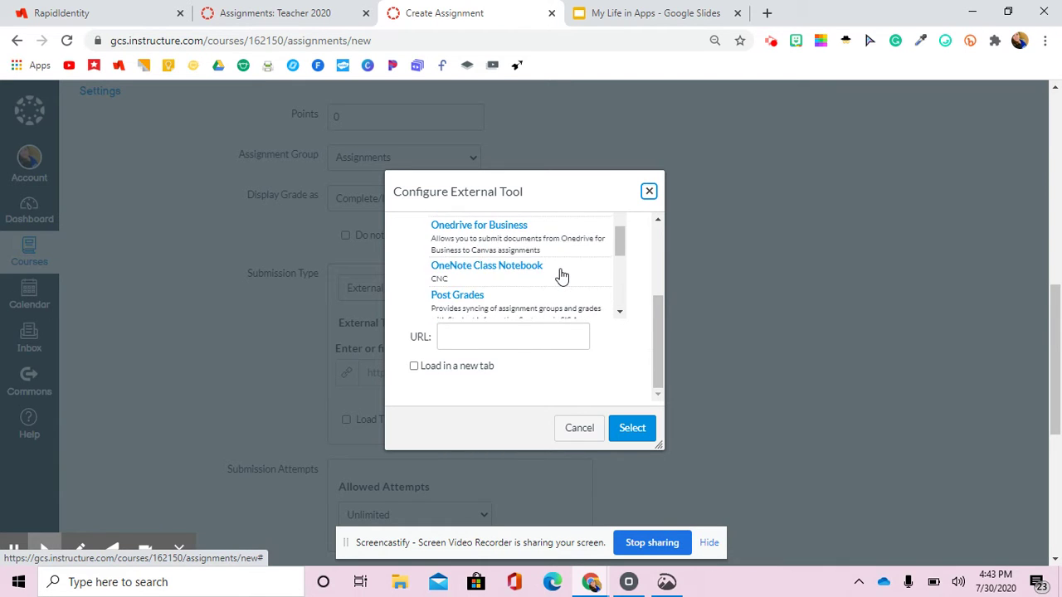
scroll(562, 276, down, 10)
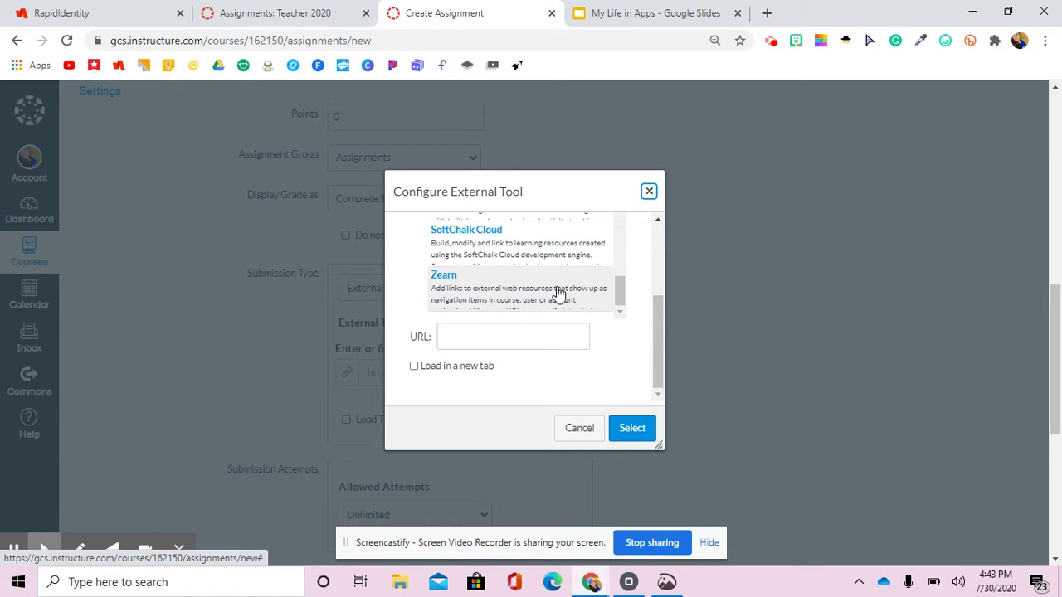
scroll(559, 293, up, 10)
scroll(559, 293, up, 5)
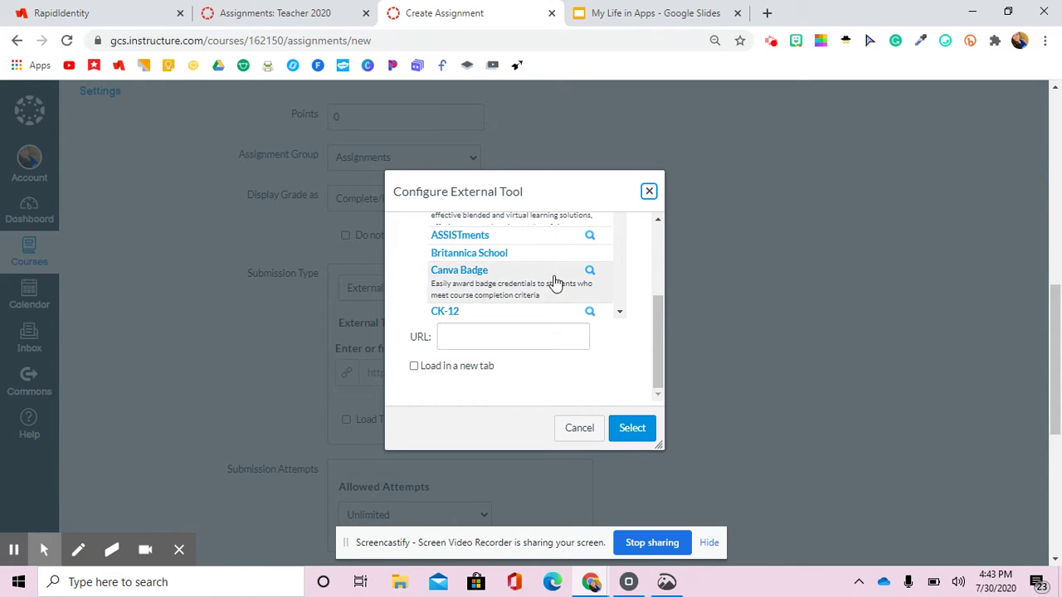
scroll(571, 322, down, 3)
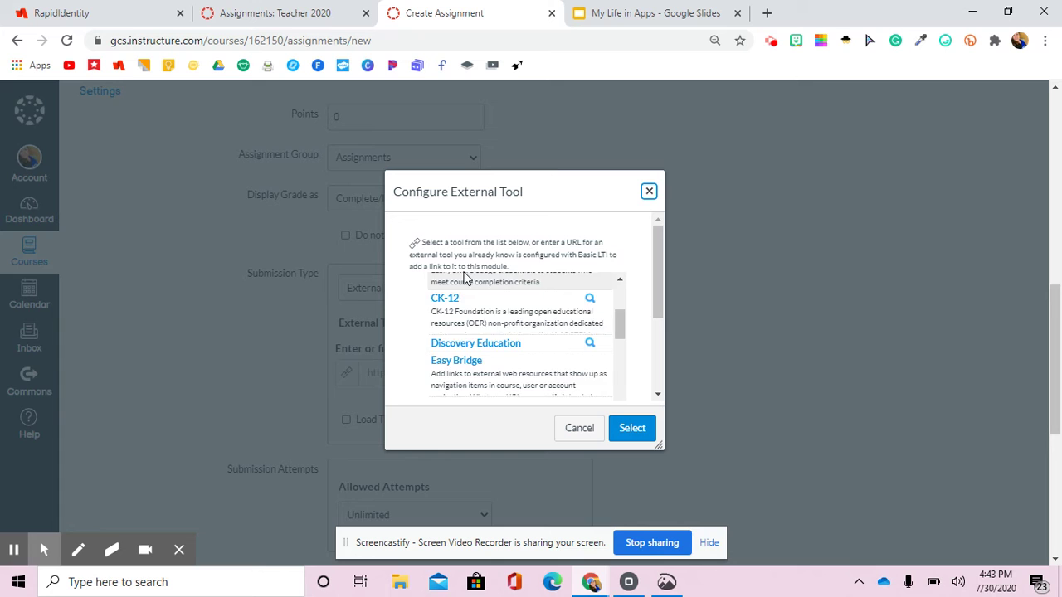
scroll(535, 335, down, 8)
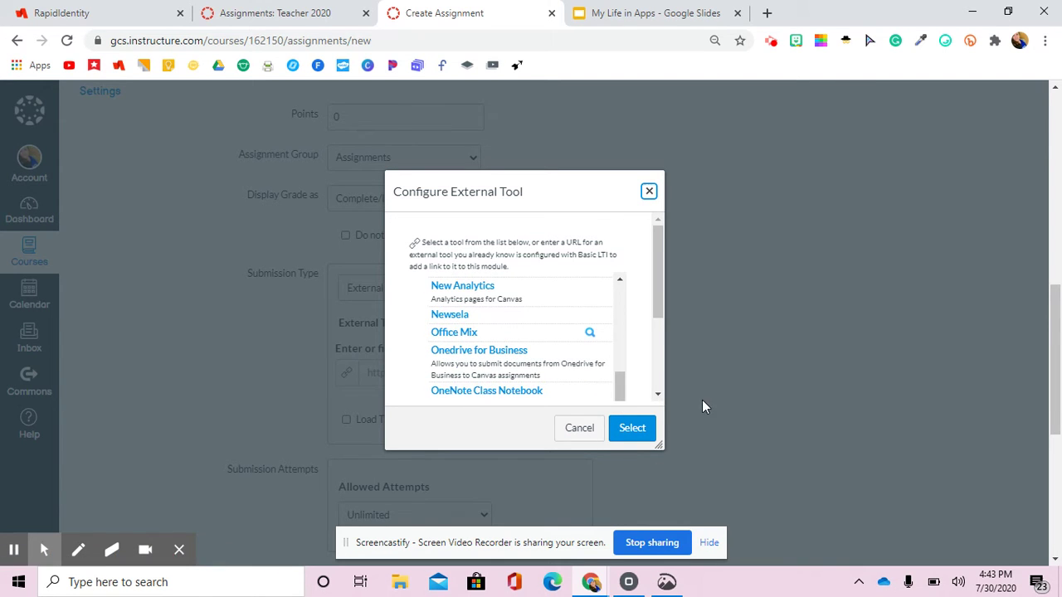
scroll(557, 374, up, 6)
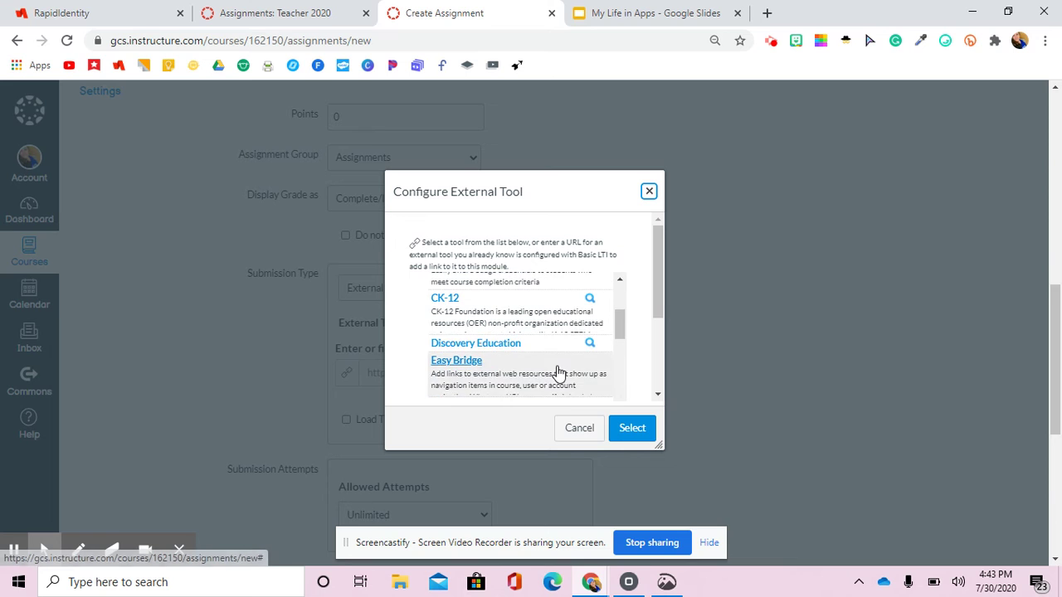
scroll(557, 373, up, 2)
scroll(557, 373, down, 4)
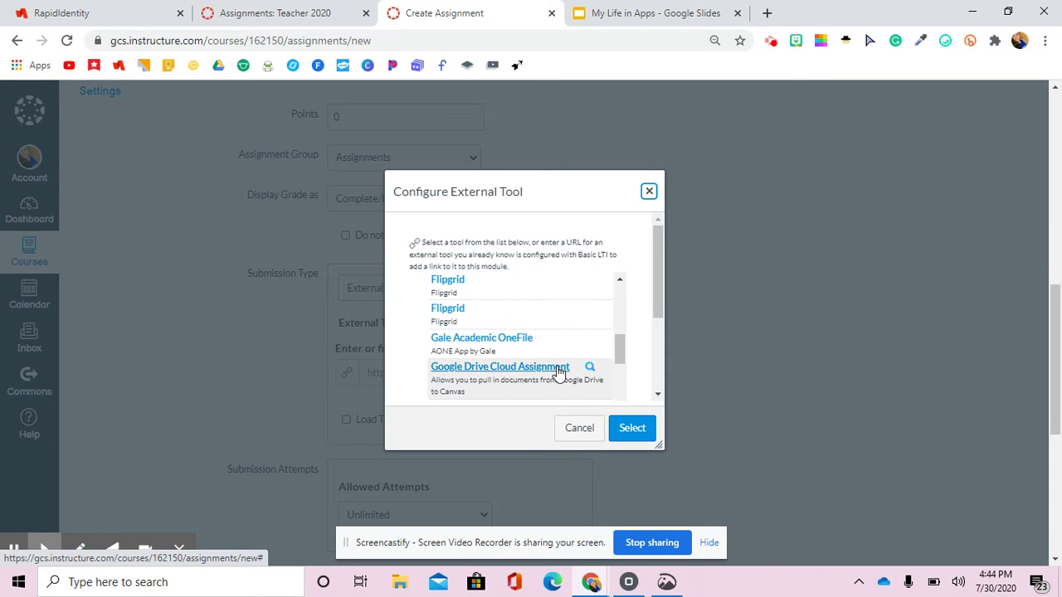
scroll(558, 373, down, 5)
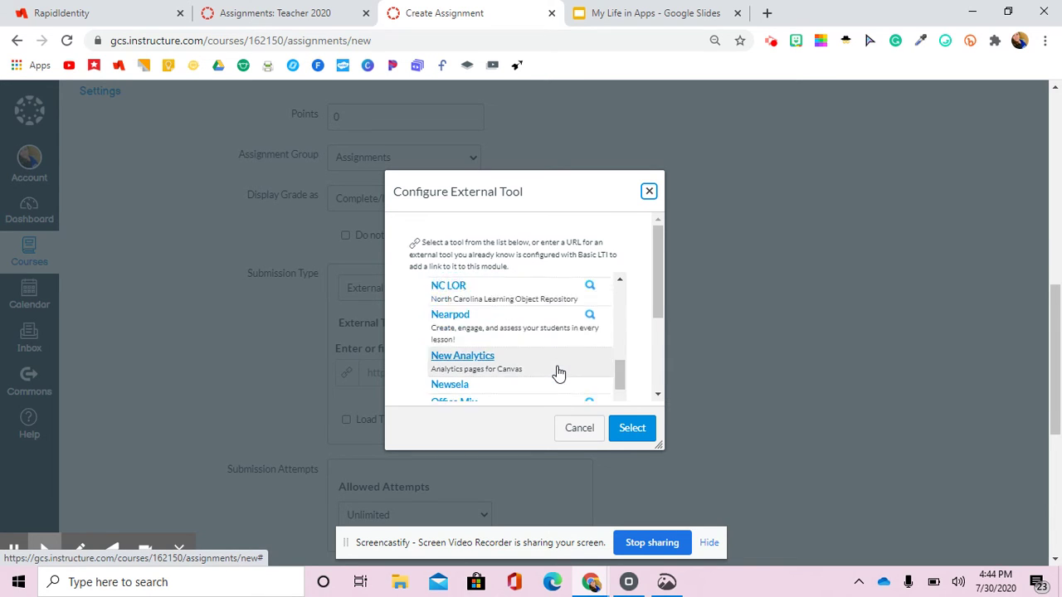
scroll(558, 374, down, 1)
scroll(558, 373, up, 10)
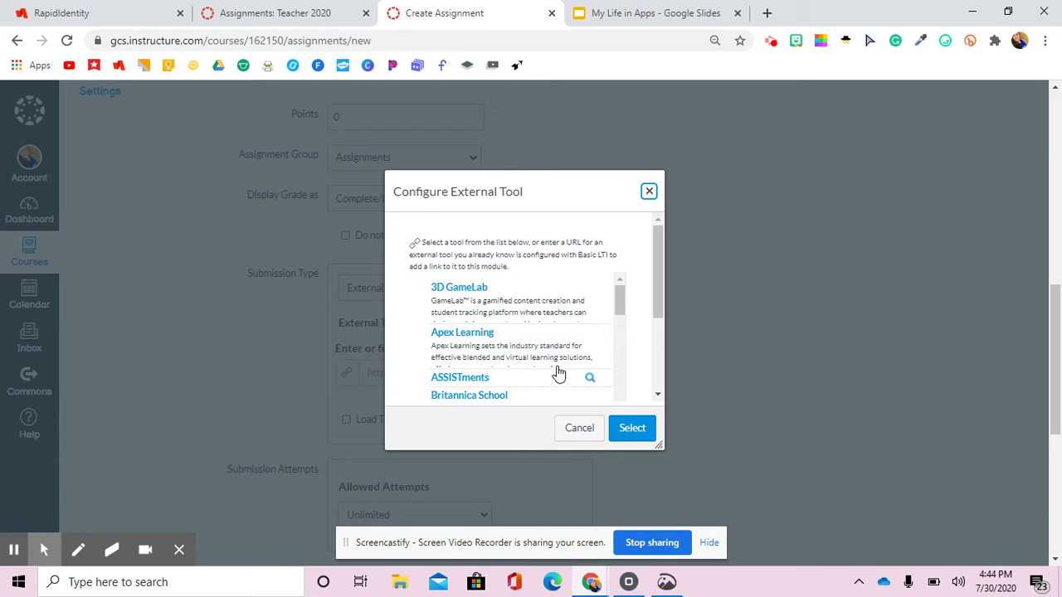
scroll(557, 372, up, 3)
scroll(564, 398, down, 3)
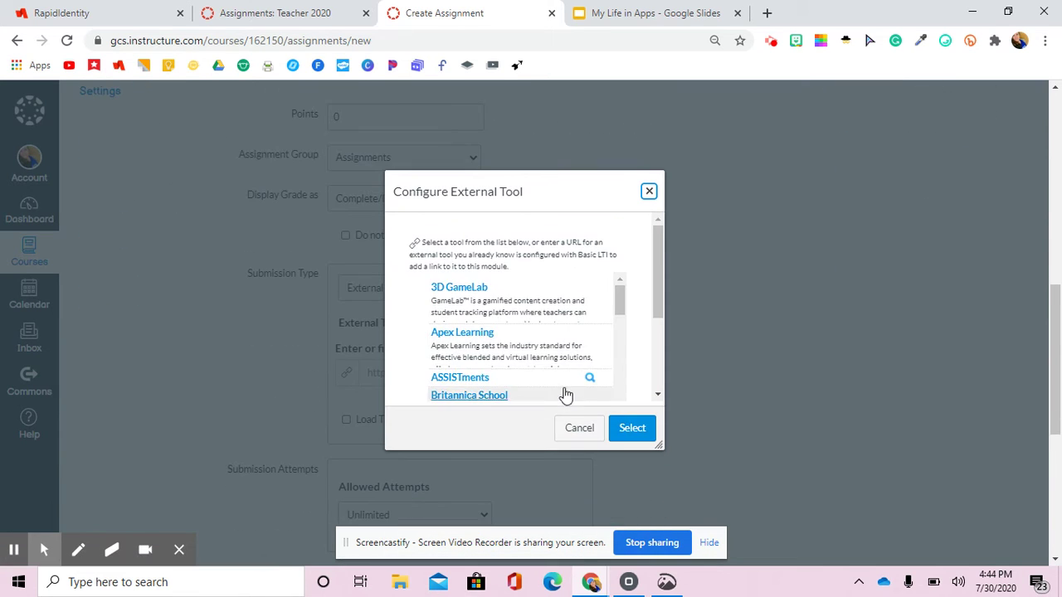
scroll(544, 373, down, 5)
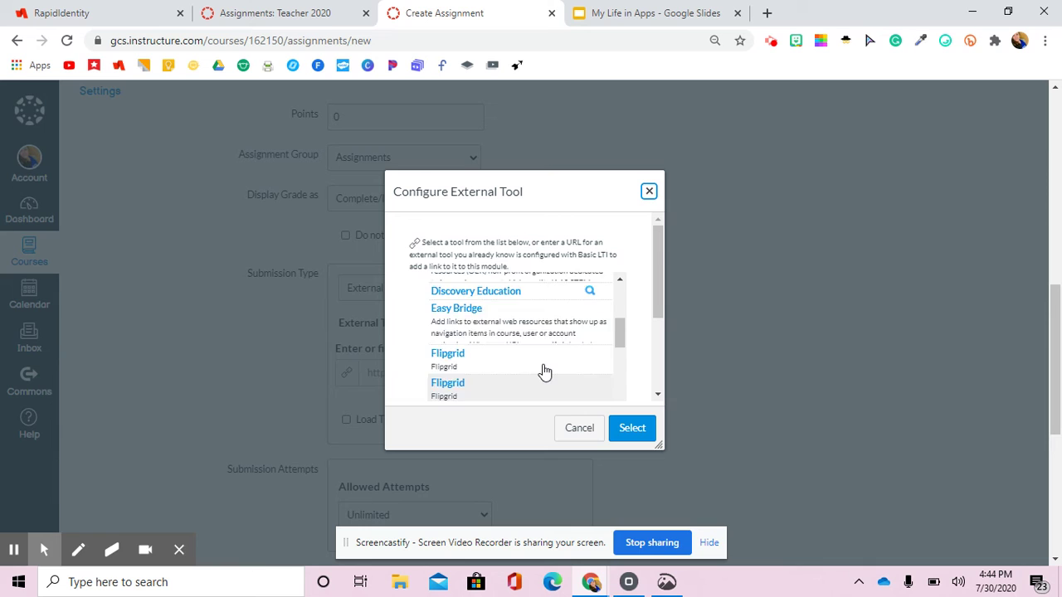
scroll(544, 372, up, 5)
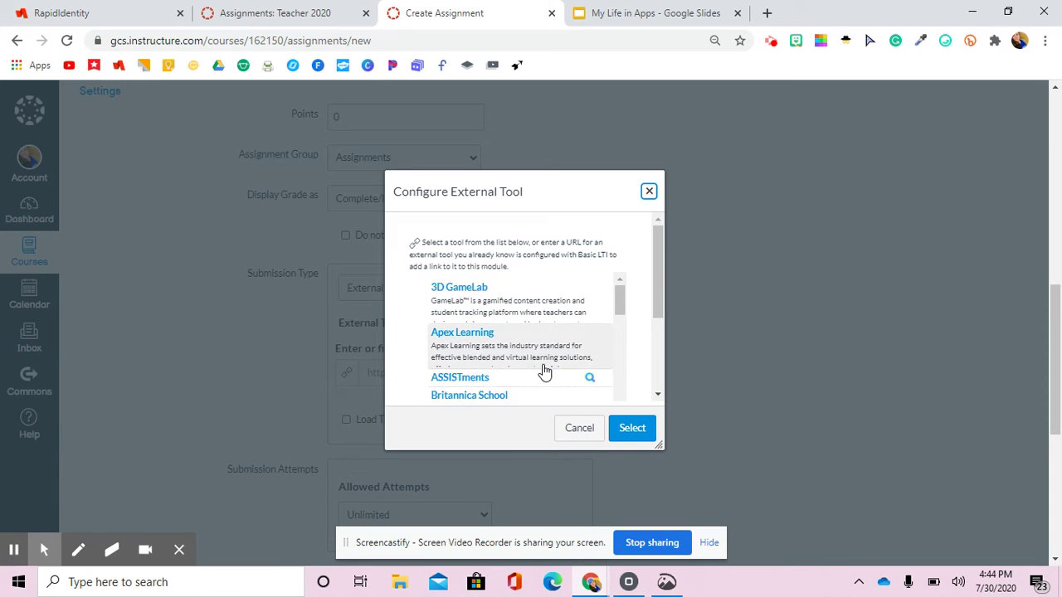
scroll(543, 373, down, 5)
scroll(543, 372, up, 5)
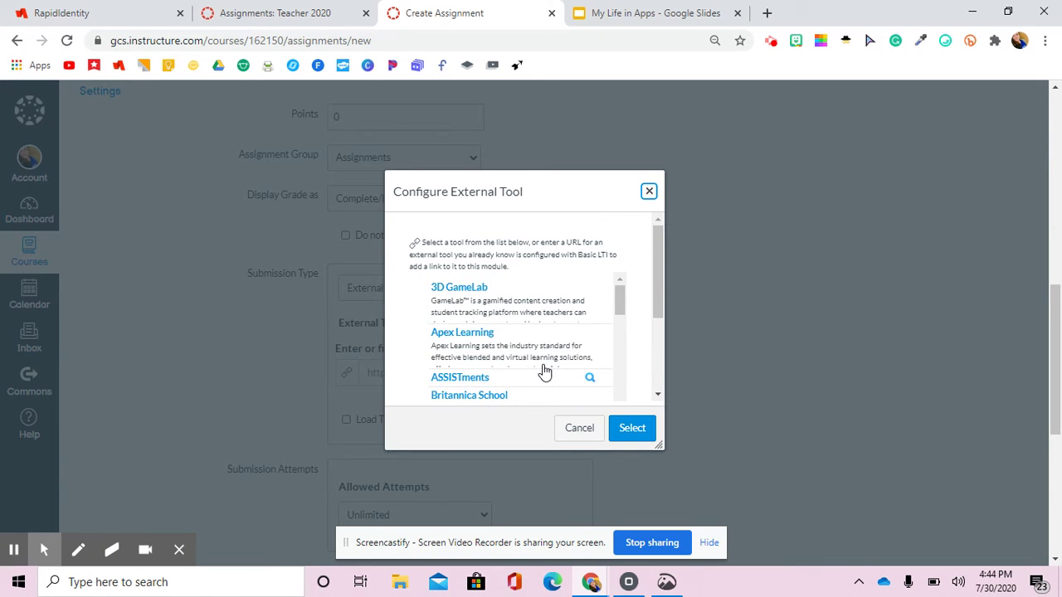
scroll(543, 373, down, 4)
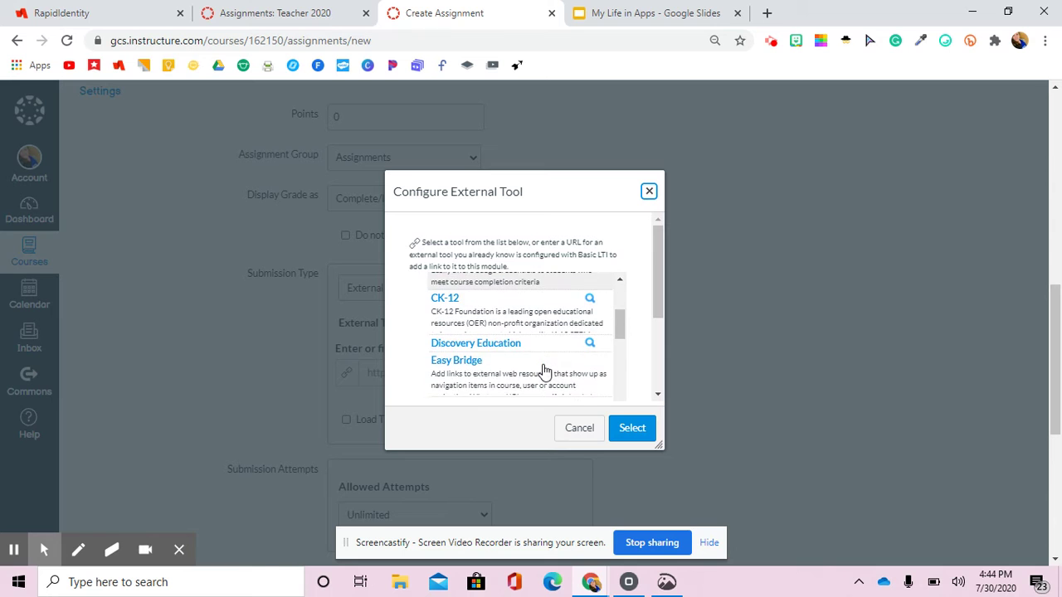
scroll(543, 372, down, 5)
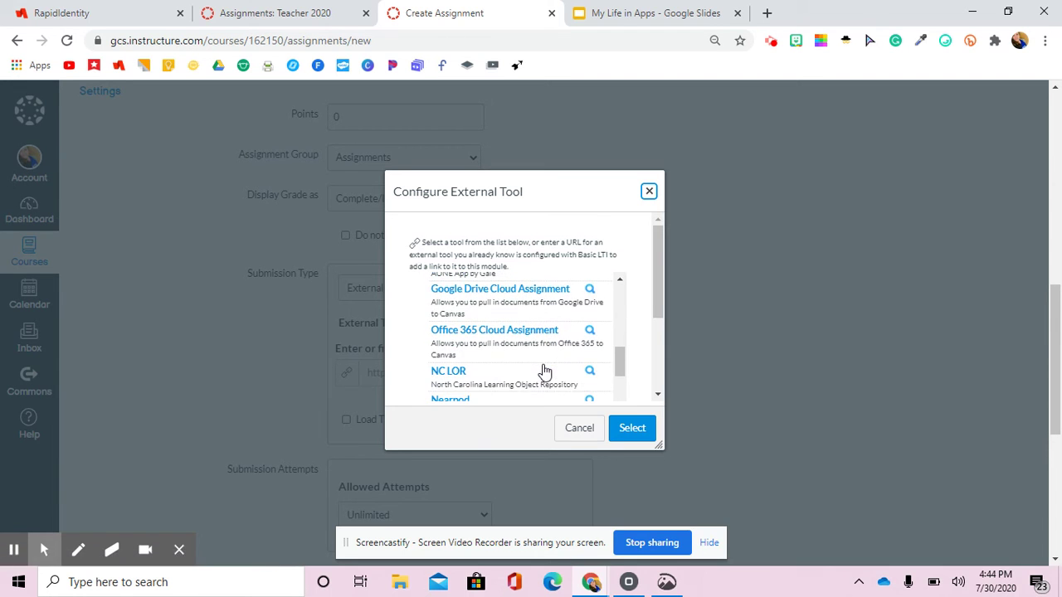
Step: Choose the Google Drive Cloud Assignment tool to browse Drive files
click(532, 290)
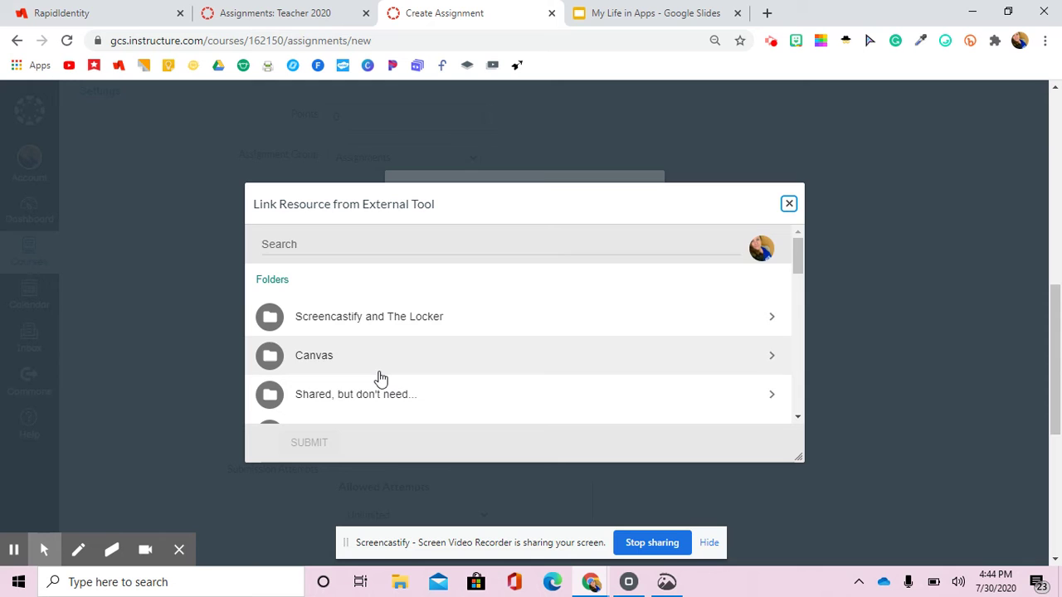
scroll(380, 378, down, 10)
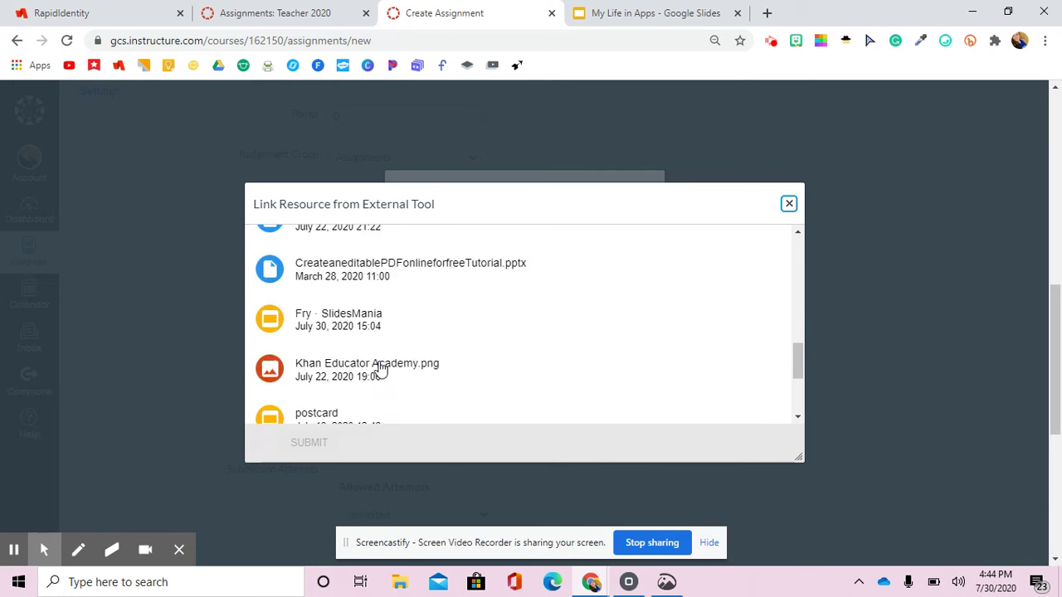
scroll(379, 371, down, 5)
scroll(380, 370, up, 5)
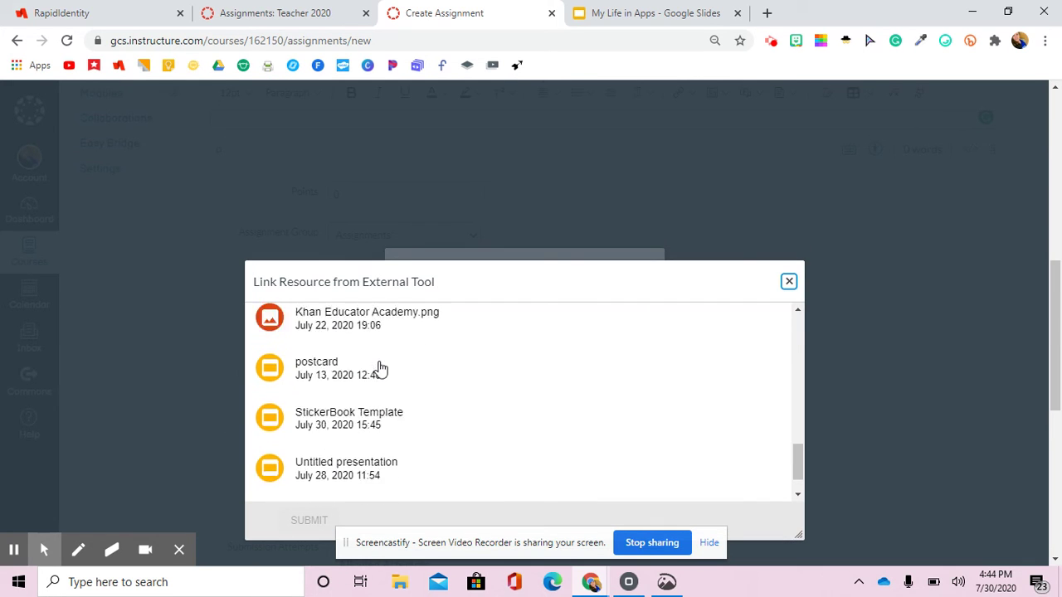
scroll(380, 367, up, 15)
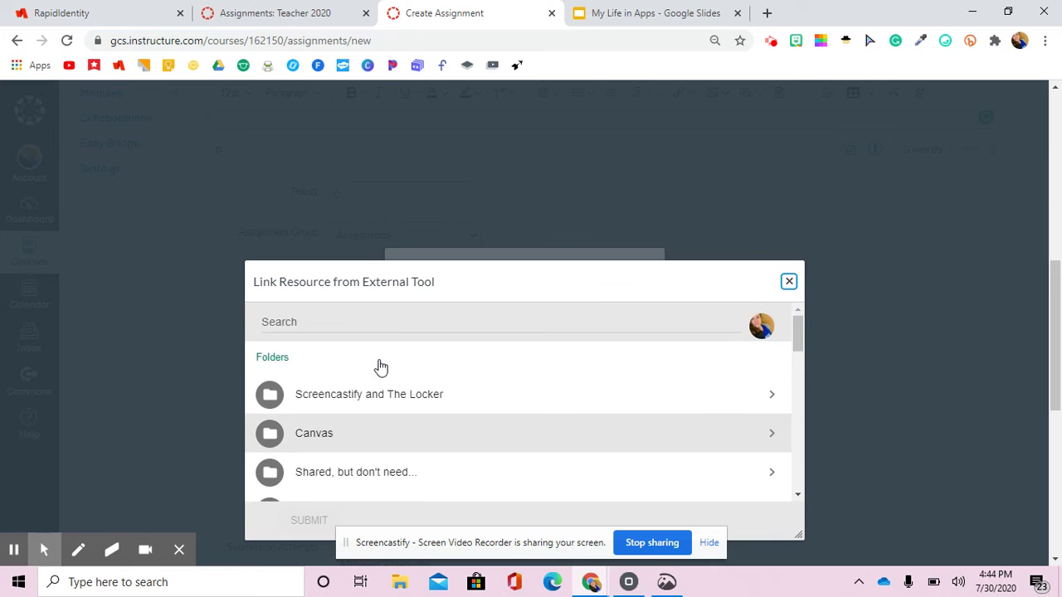
scroll(380, 367, down, 3)
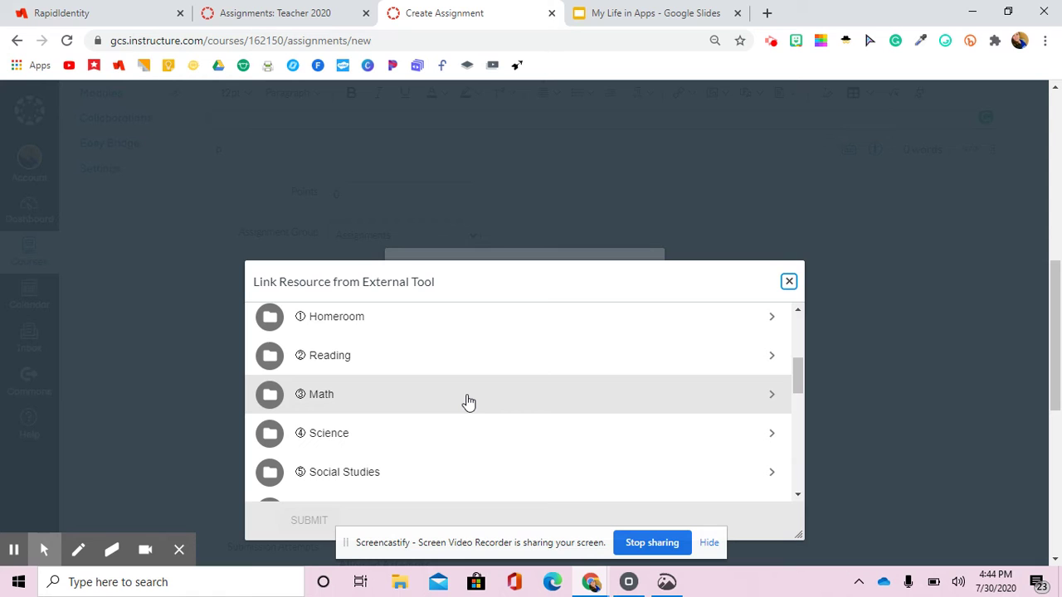
scroll(469, 403, up, 2)
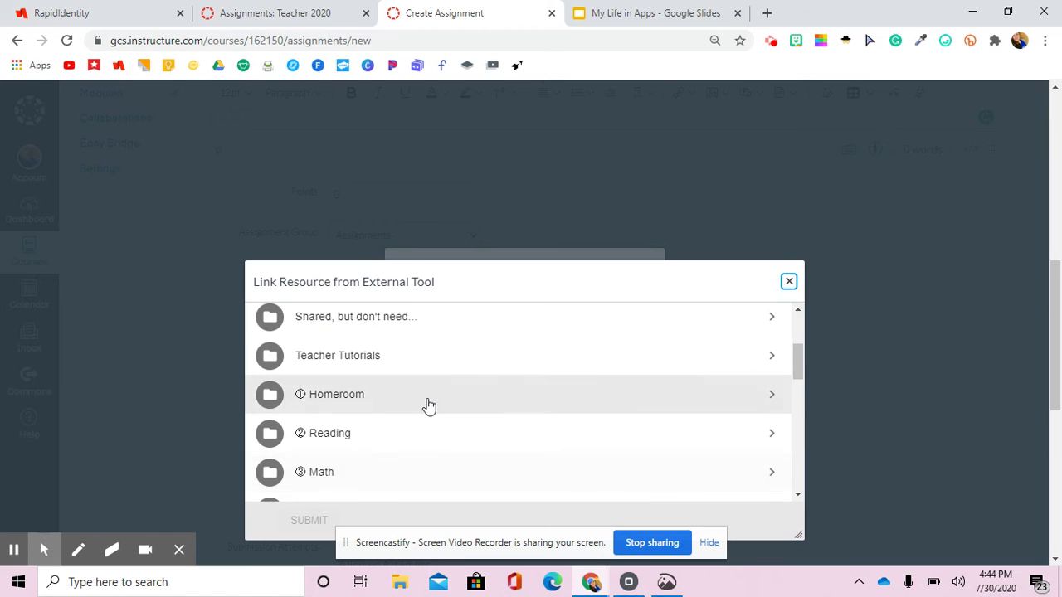
Step: From Homeroom > BOY and its subfolder, select My Life in Apps and submit it
click(427, 404)
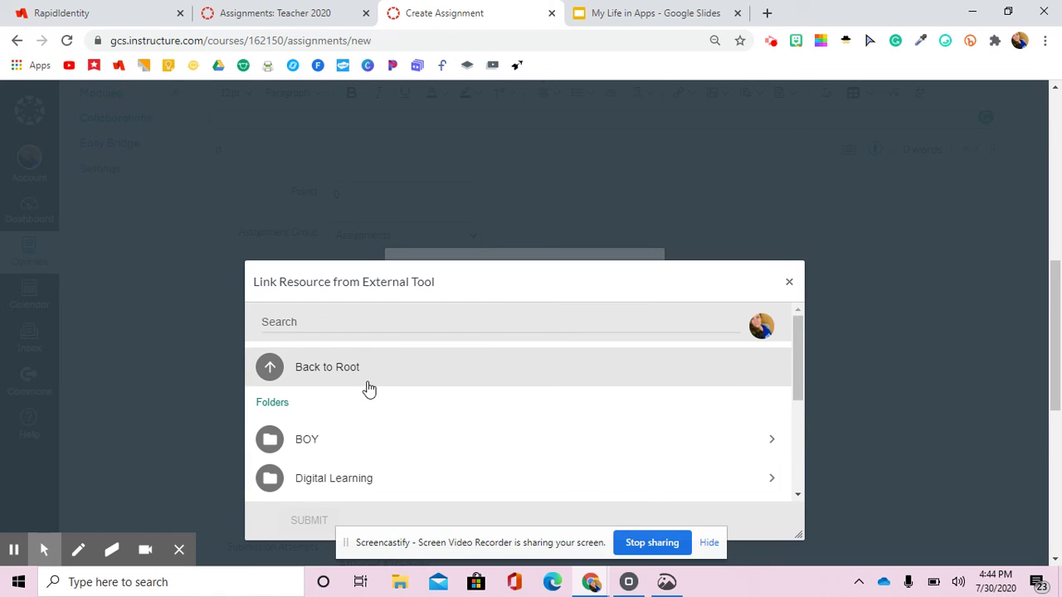
scroll(365, 391, down, 1)
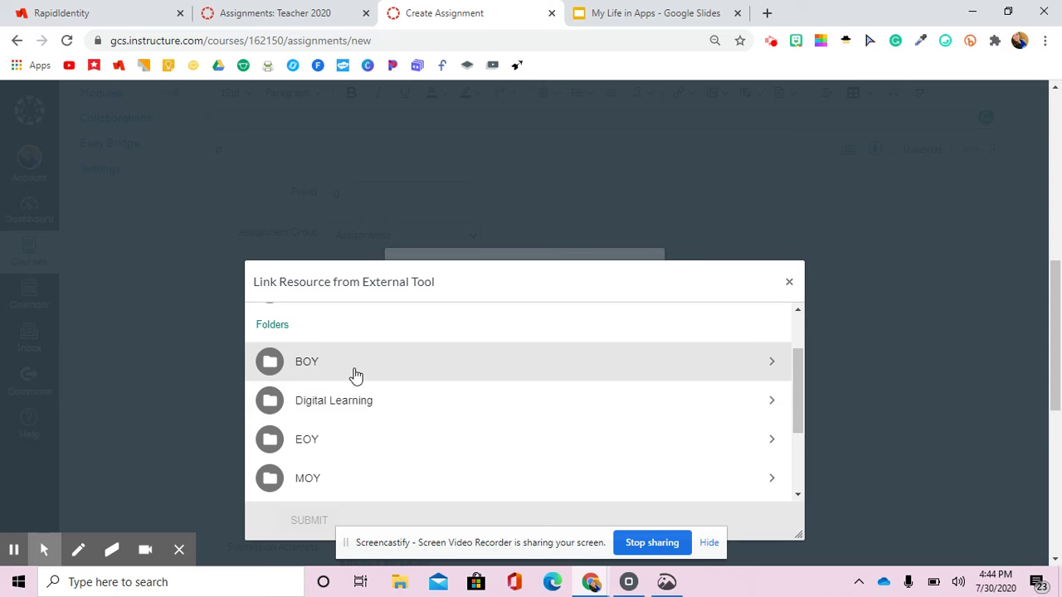
click(354, 373)
scroll(387, 408, down, 2)
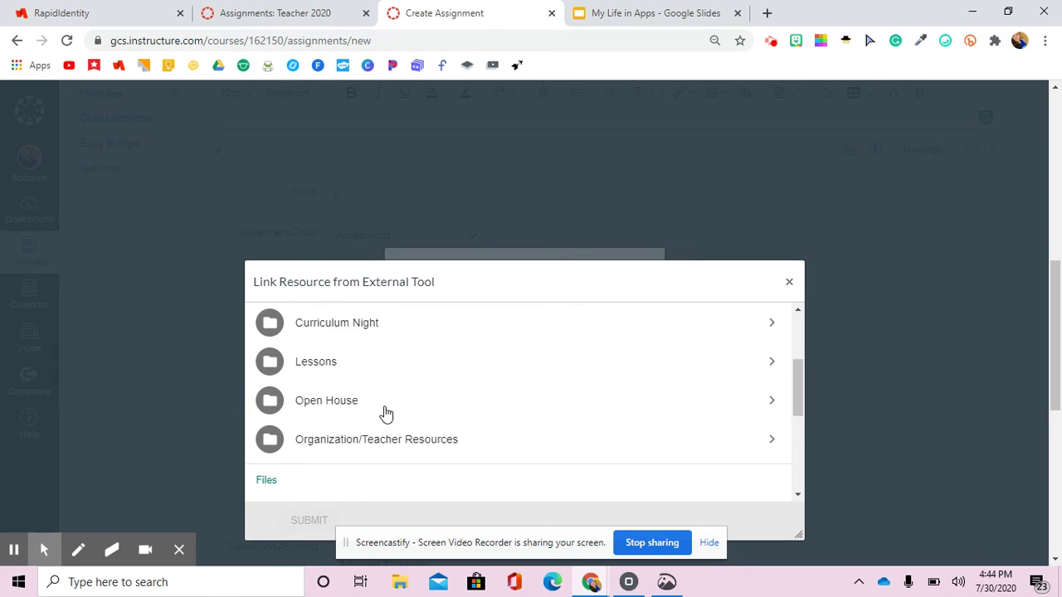
click(345, 372)
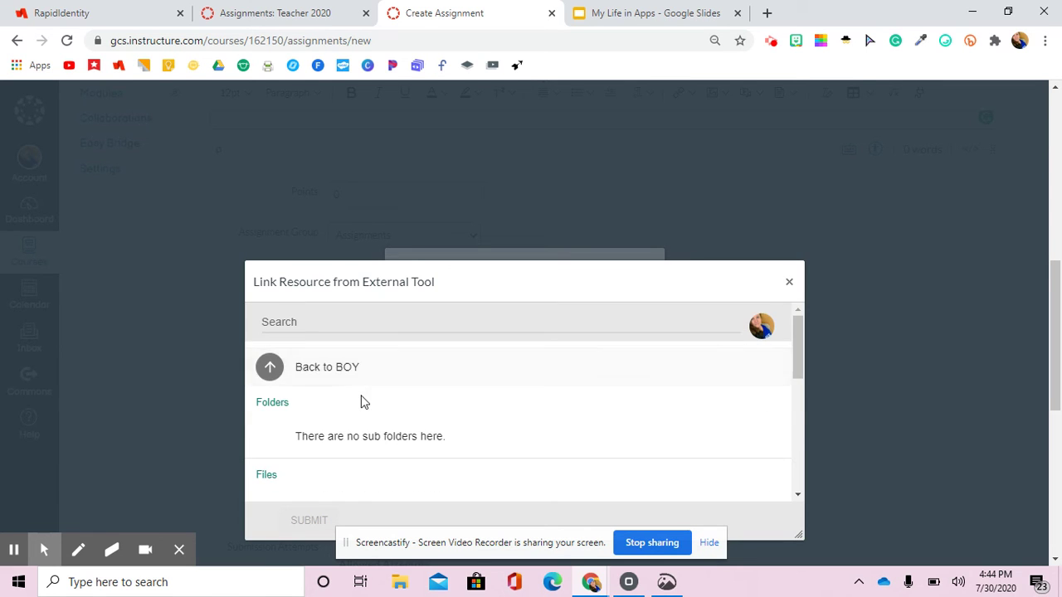
scroll(361, 402, down, 3)
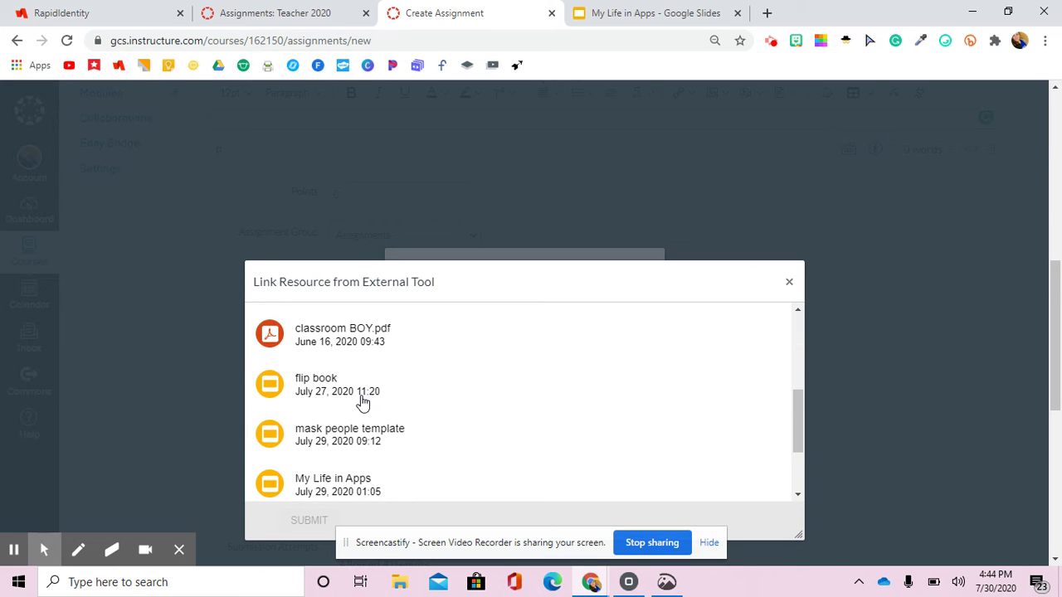
scroll(379, 410, down, 1)
click(360, 414)
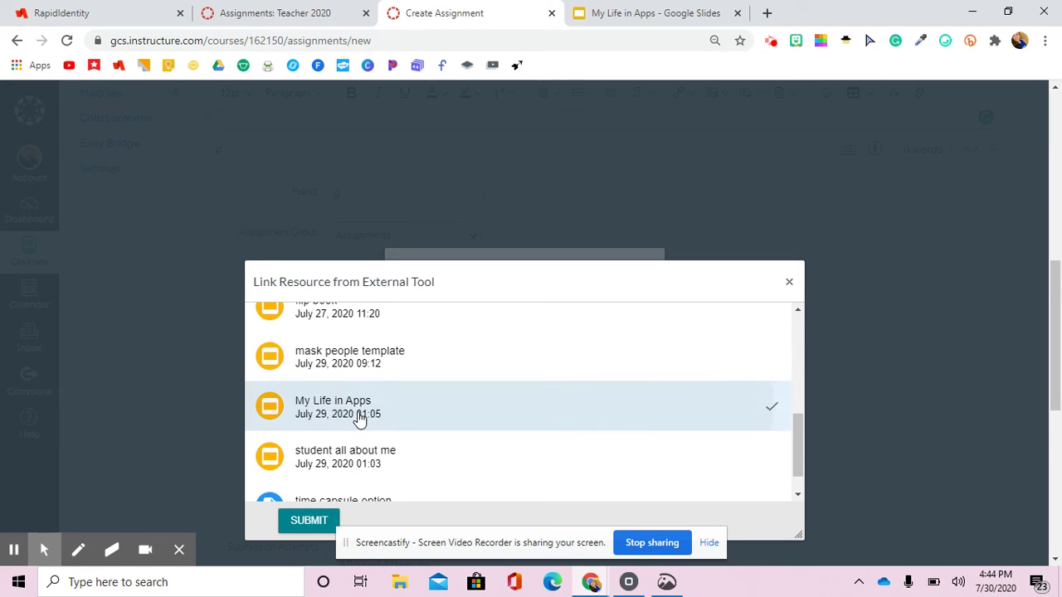
click(310, 527)
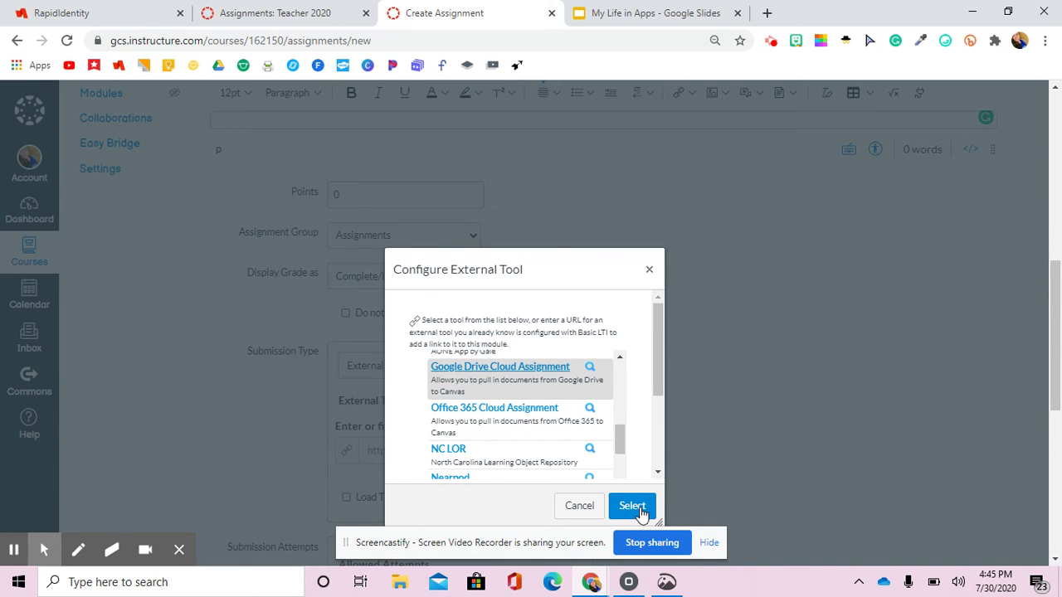
Step: Confirm the Google Drive tool URL on the assignment and enable Load This Tool In A New Tab
click(632, 506)
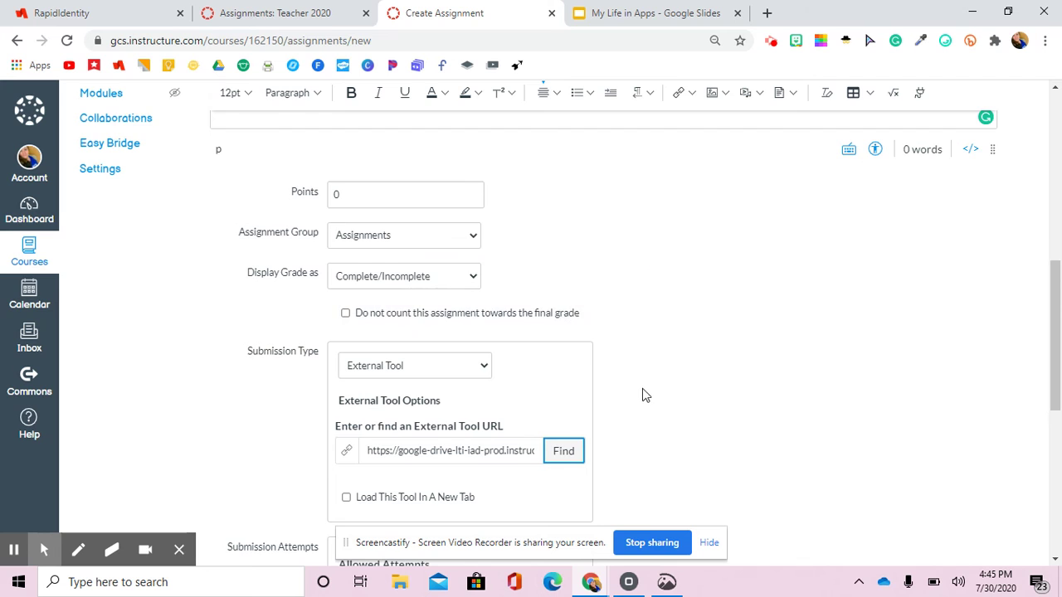
scroll(644, 396, down, 4)
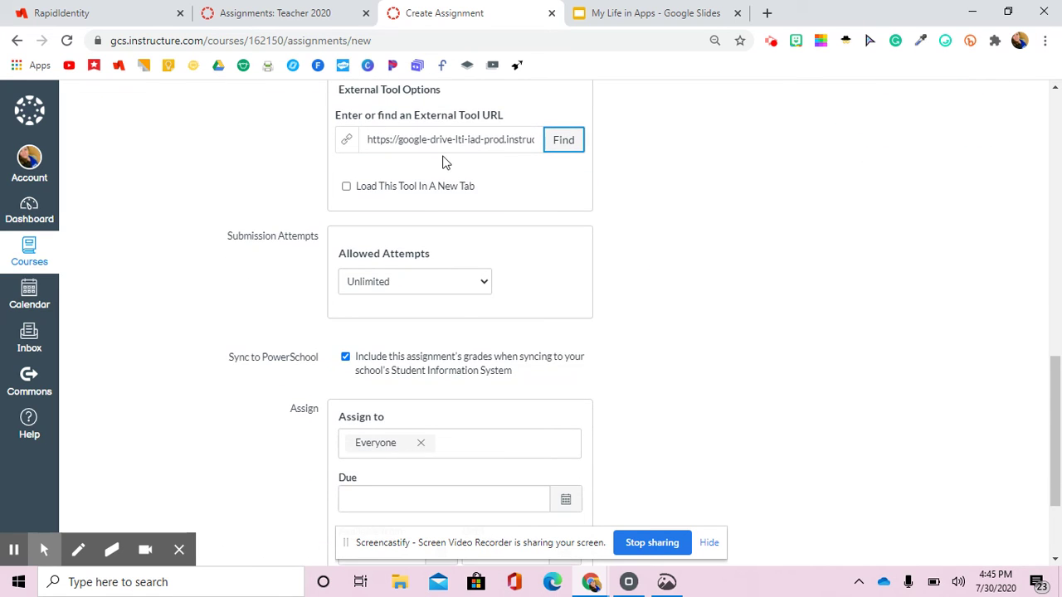
scroll(426, 263, up, 3)
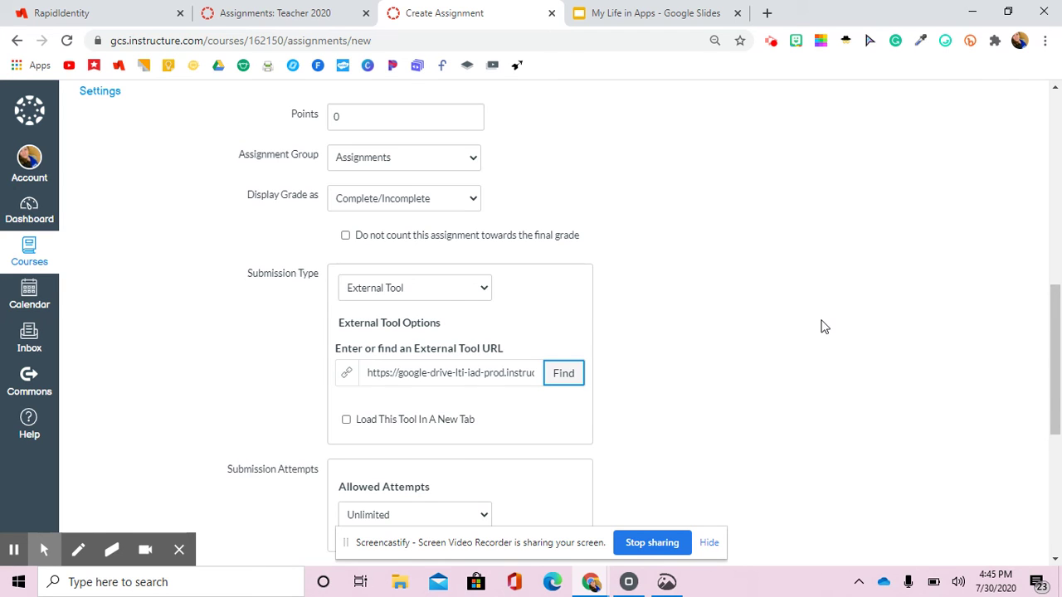
scroll(436, 348, up, 1)
scroll(633, 357, down, 1)
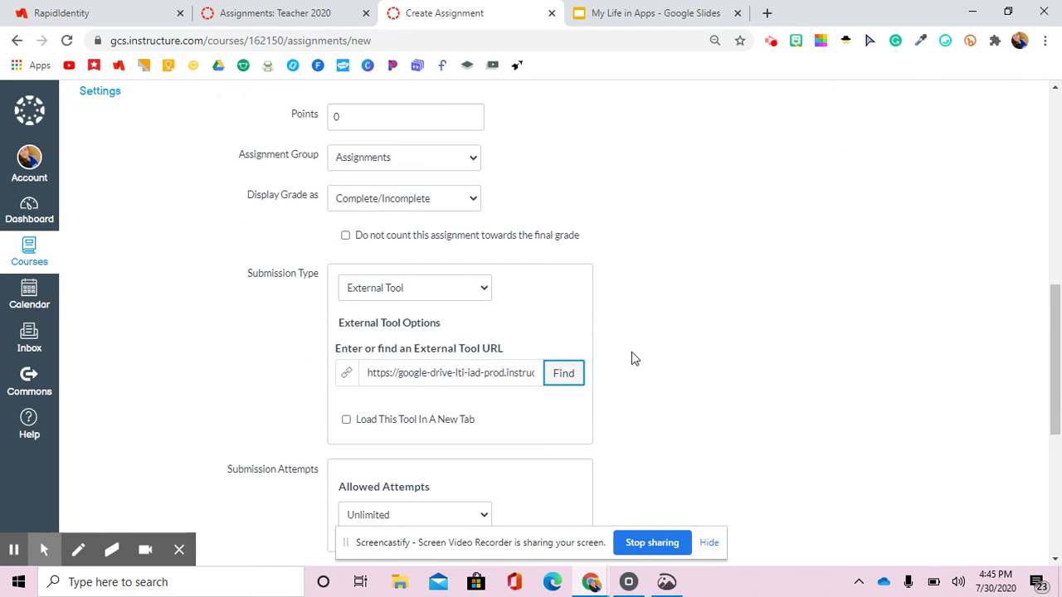
click(346, 422)
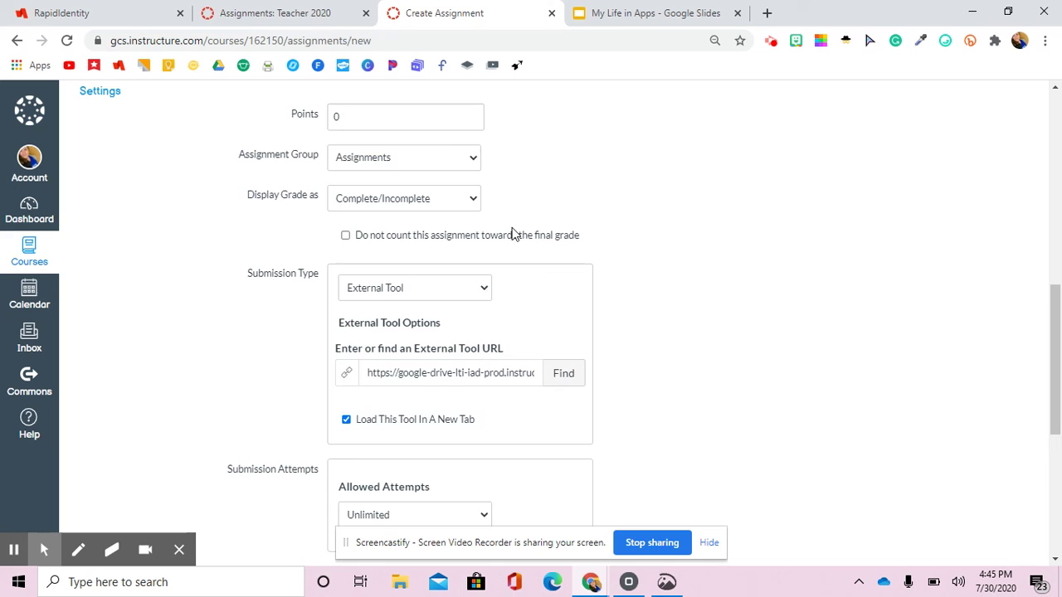
Step: Pick August 19, 2020 in the Due date calendar, giving a due time of 11:59pm
scroll(512, 398, down, 5)
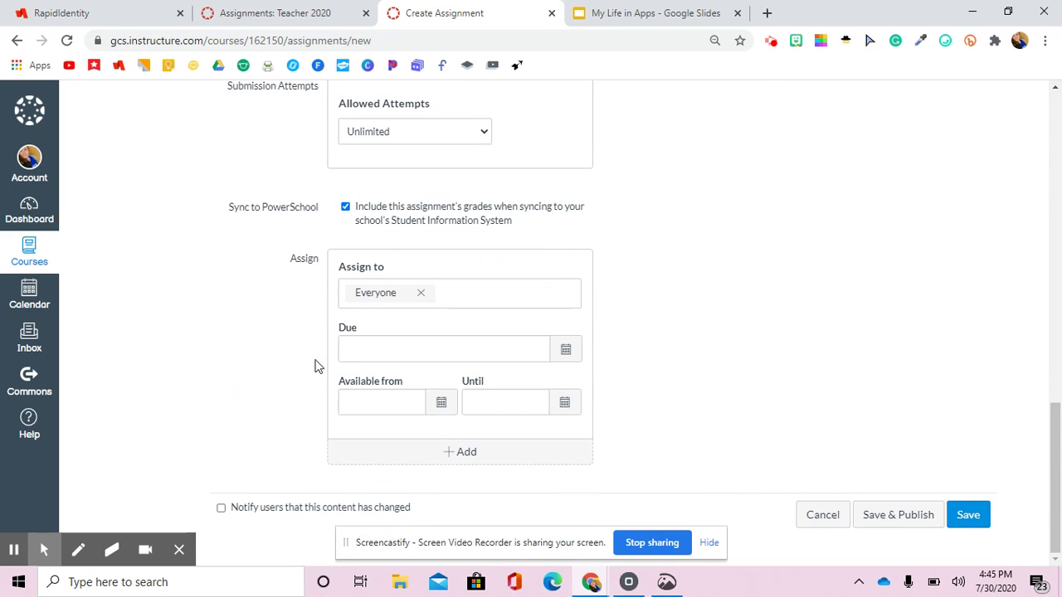
click(564, 349)
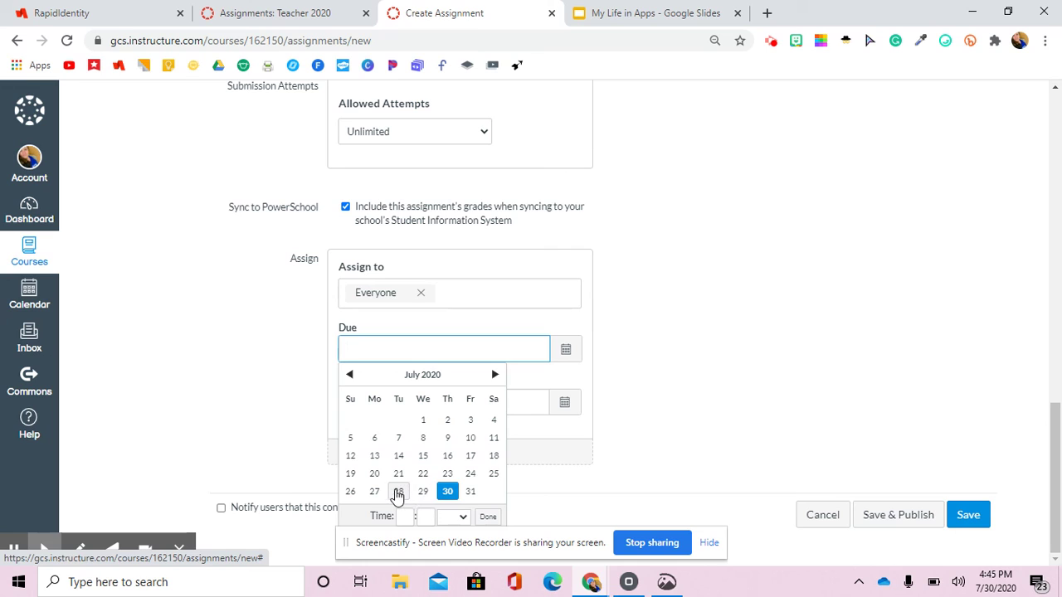
click(496, 375)
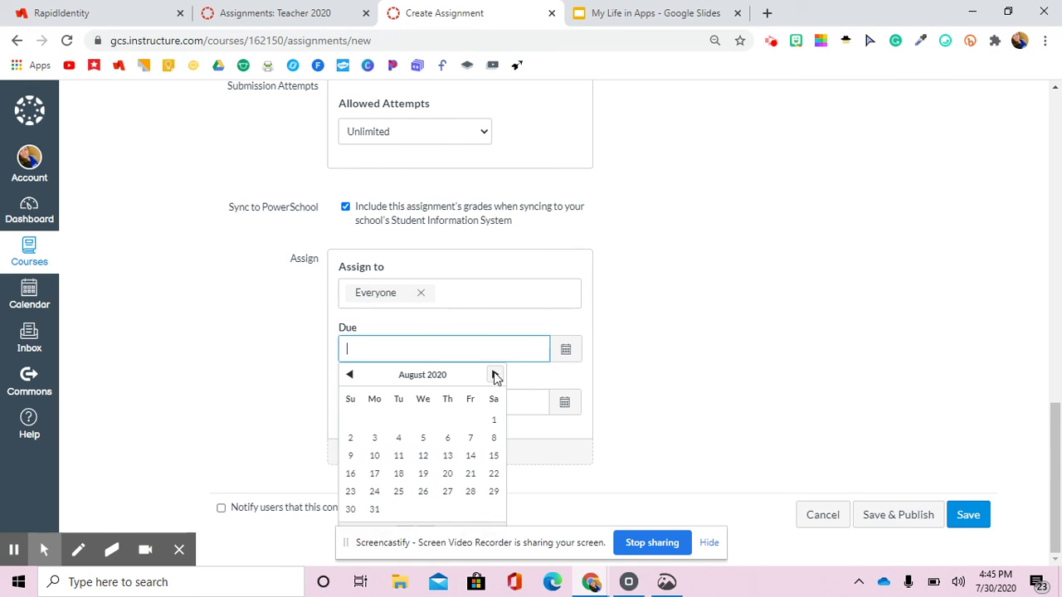
click(423, 474)
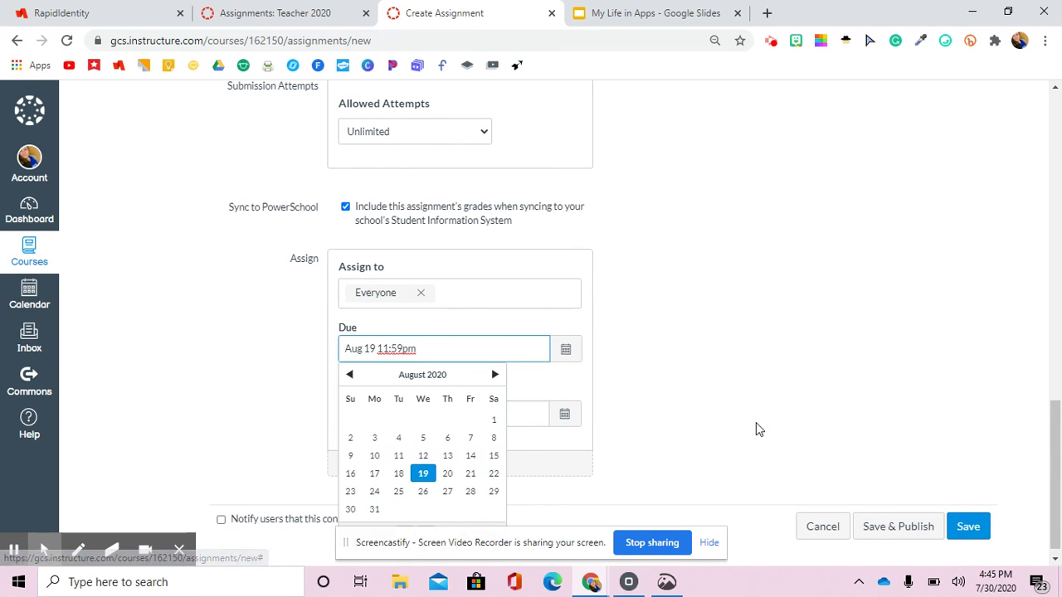